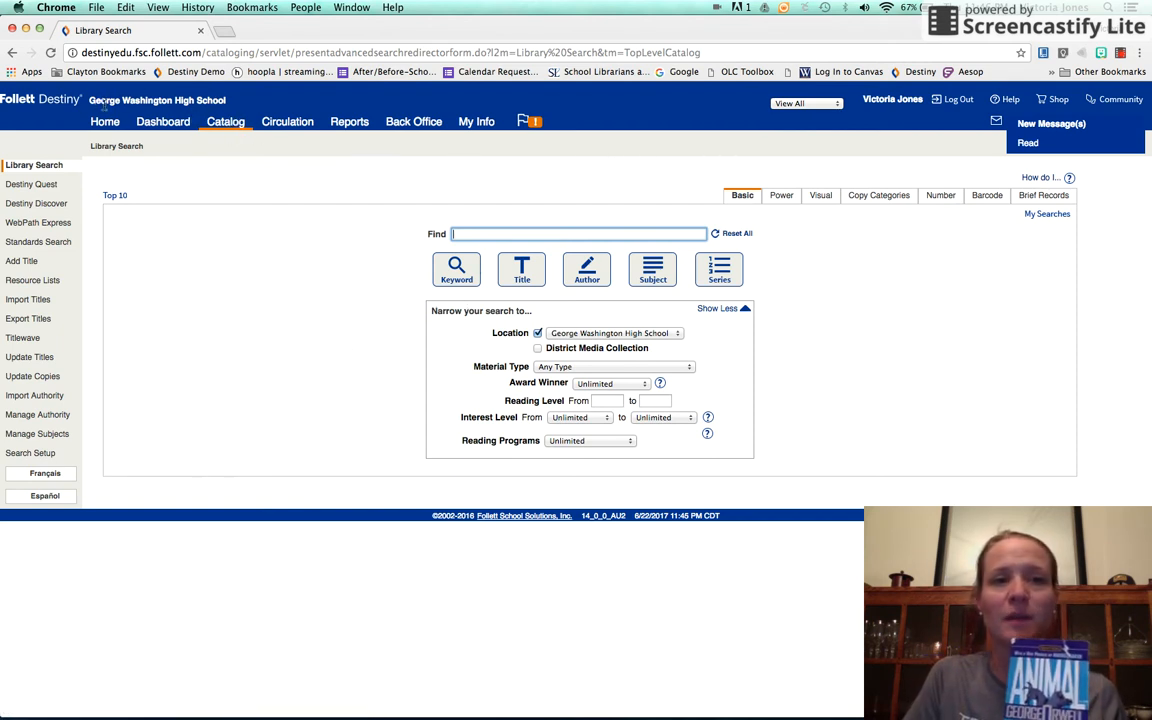
pyautogui.click(224, 125)
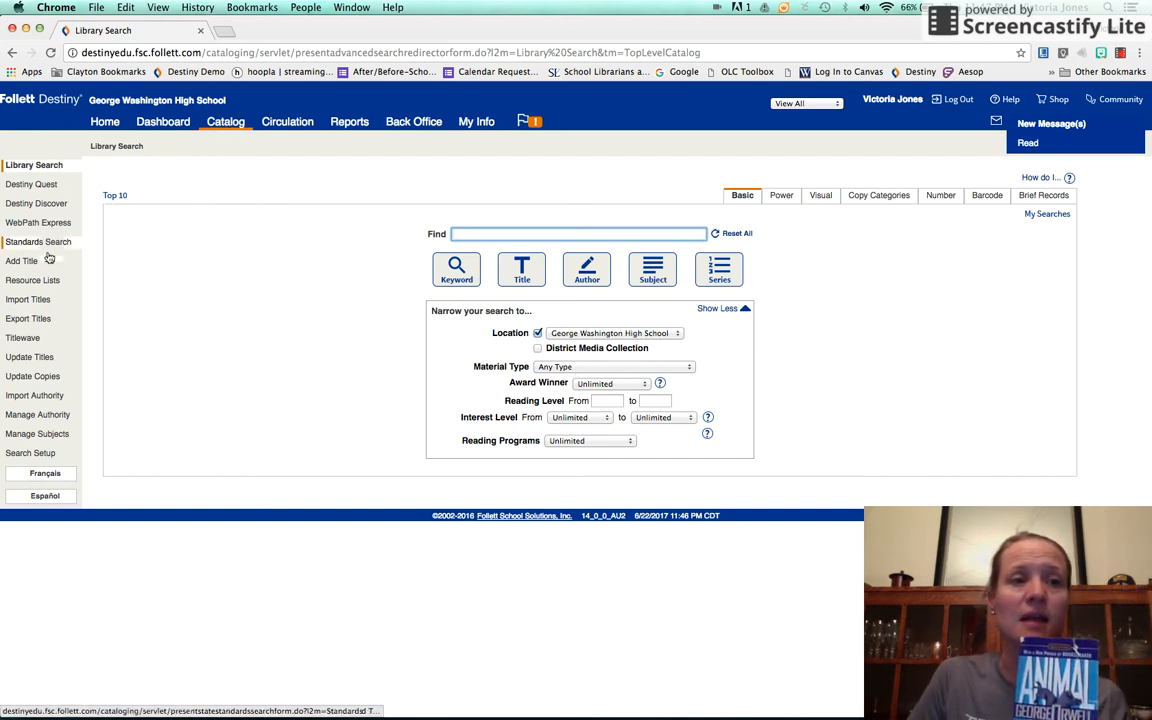
pyautogui.click(14, 266)
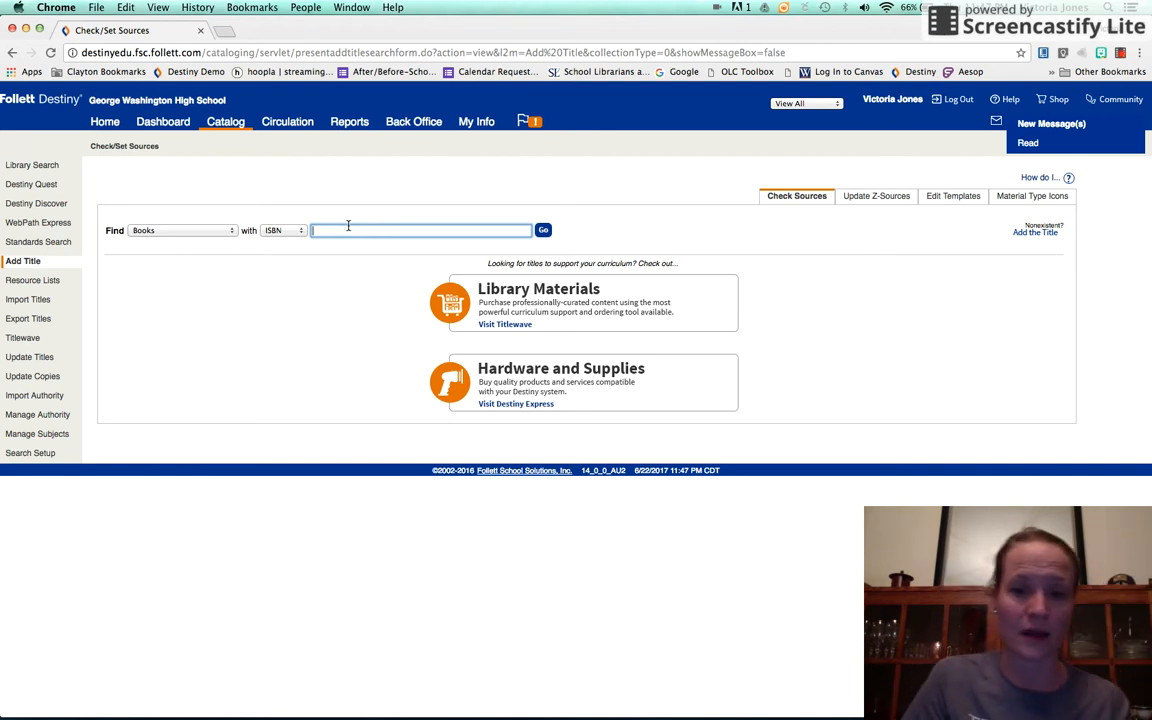
pyautogui.click(348, 230)
pyautogui.press('Down')
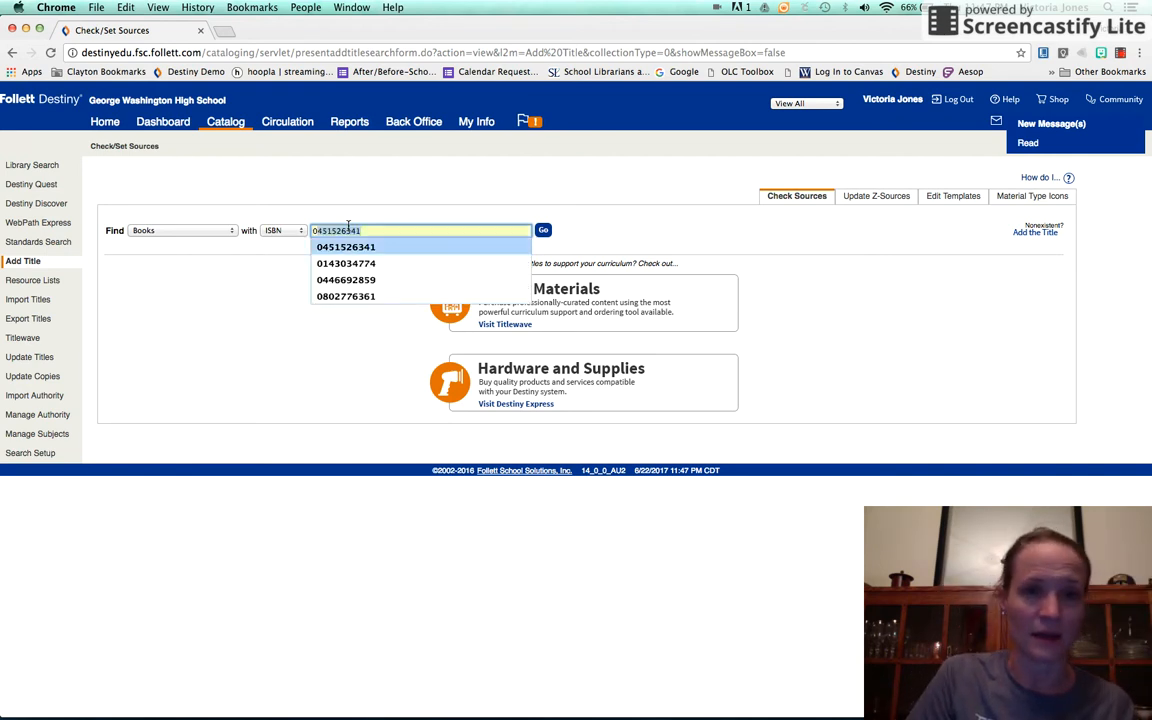
pyautogui.press('Return')
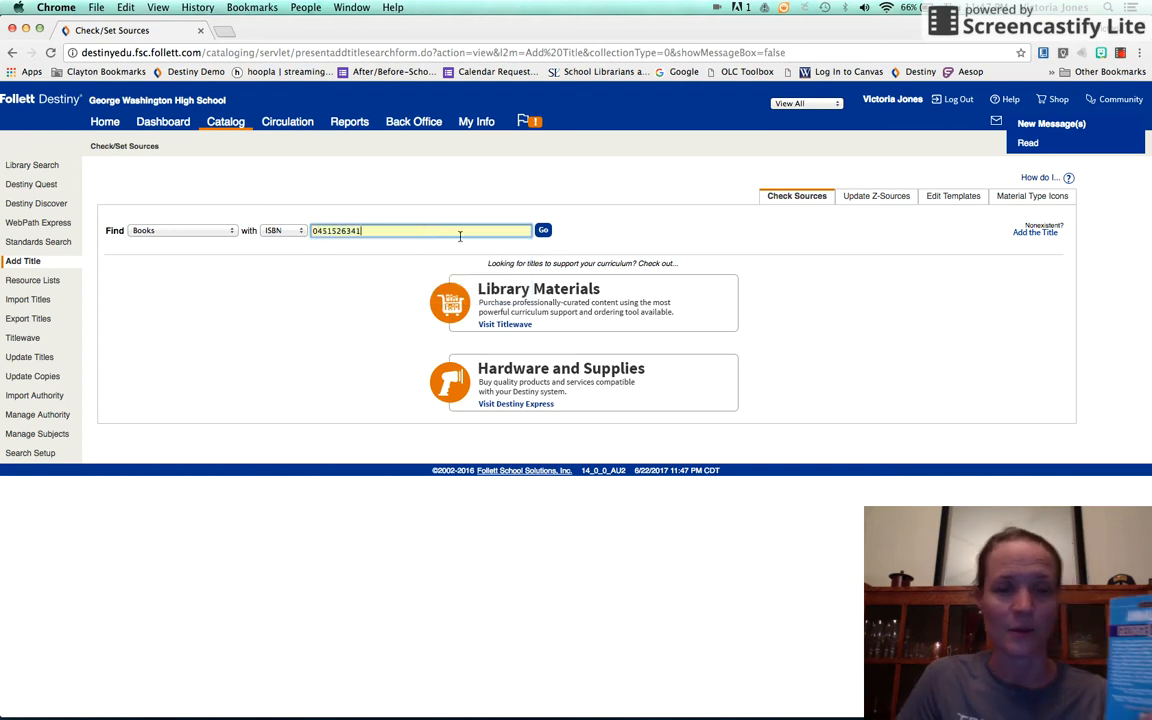
pyautogui.click(544, 231)
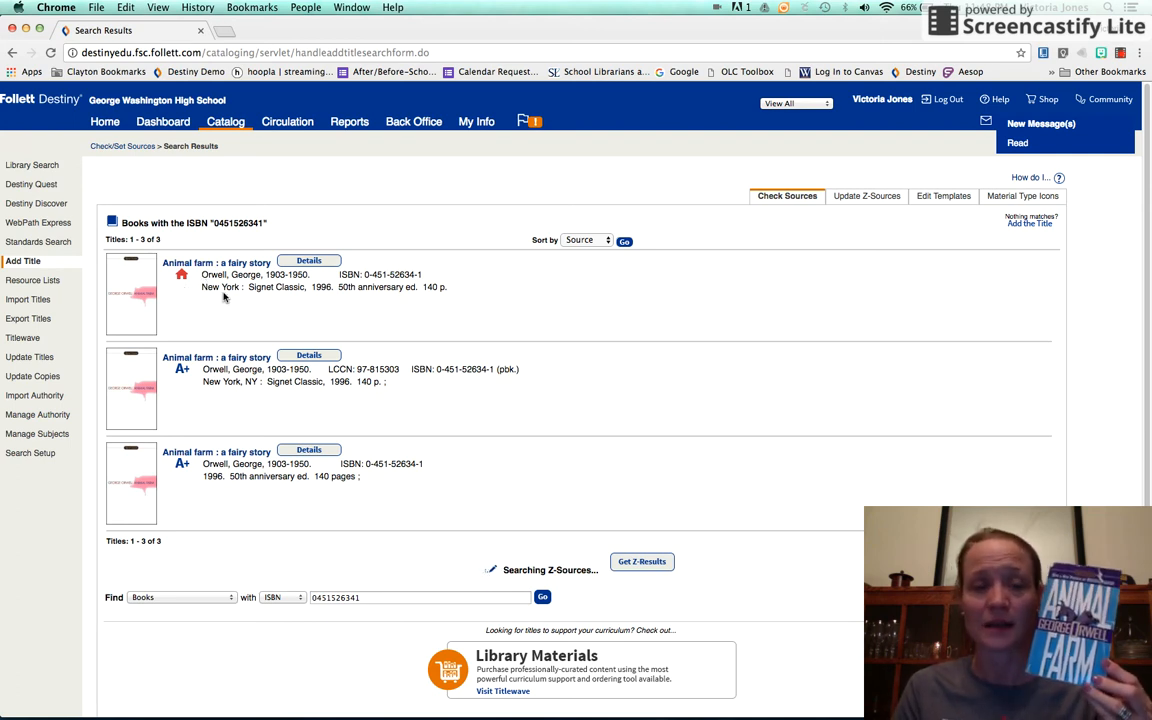
# - Start adding a copy to the school's existing "Animal farm : a fairy story" record, with the call number 823 ORW
pyautogui.click(203, 264)
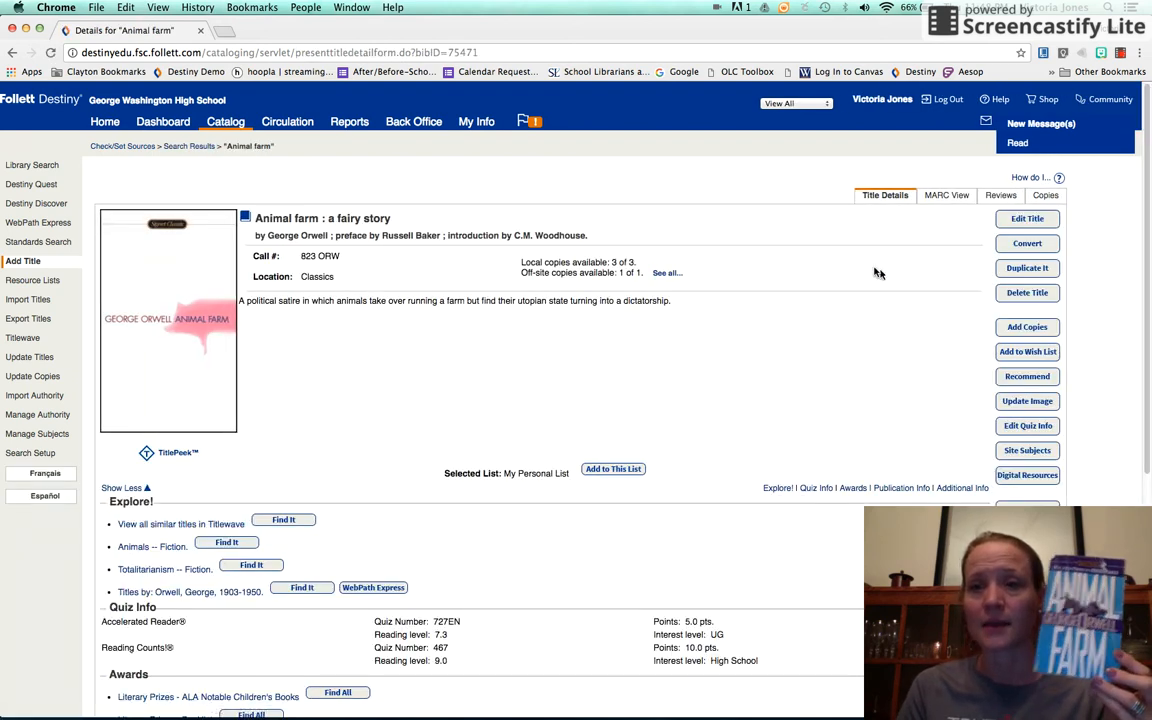
pyautogui.click(1028, 328)
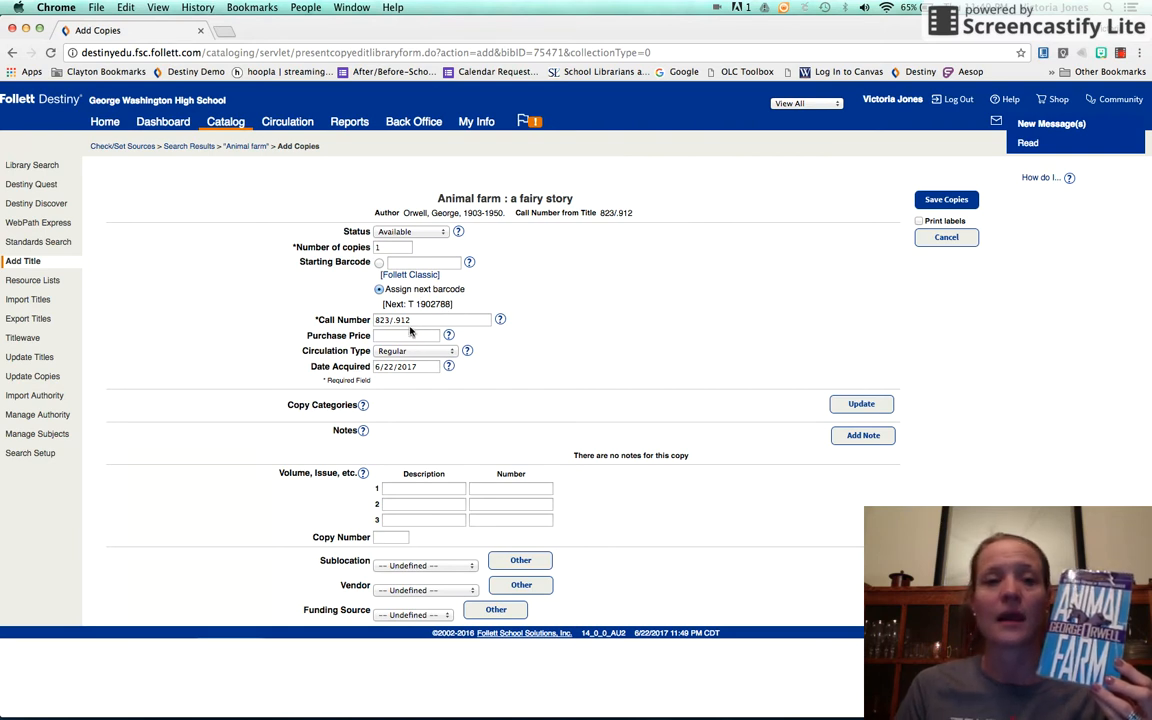
pyautogui.click(423, 263)
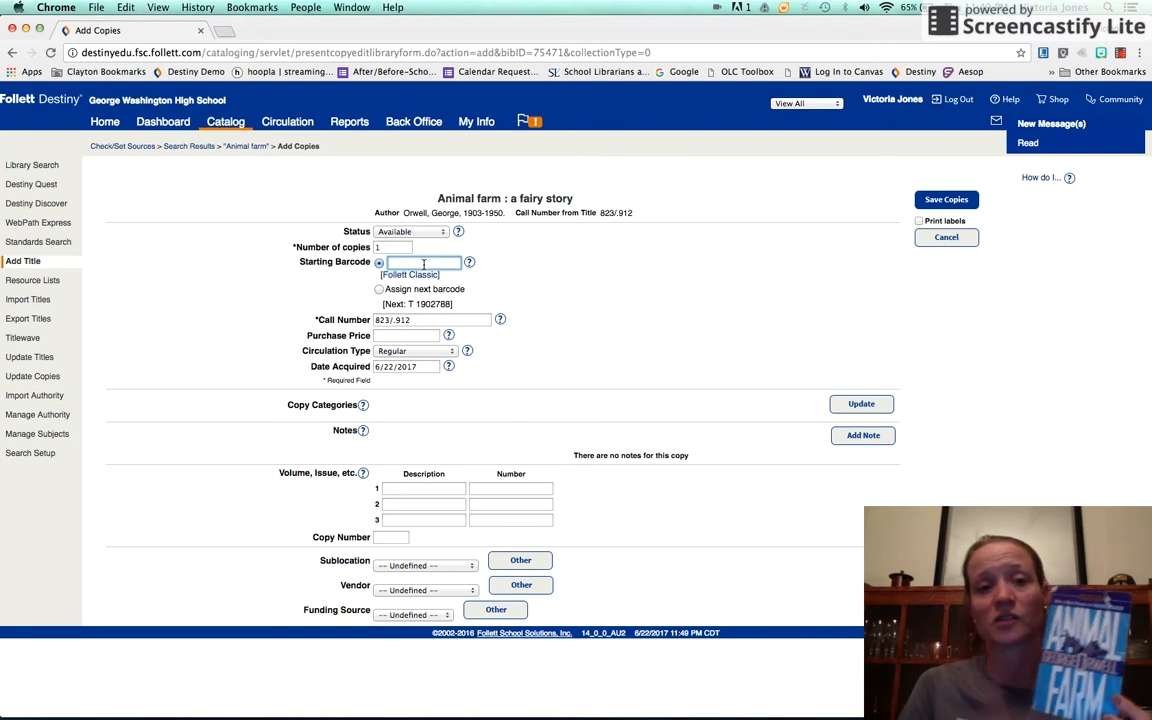
pyautogui.click(419, 321)
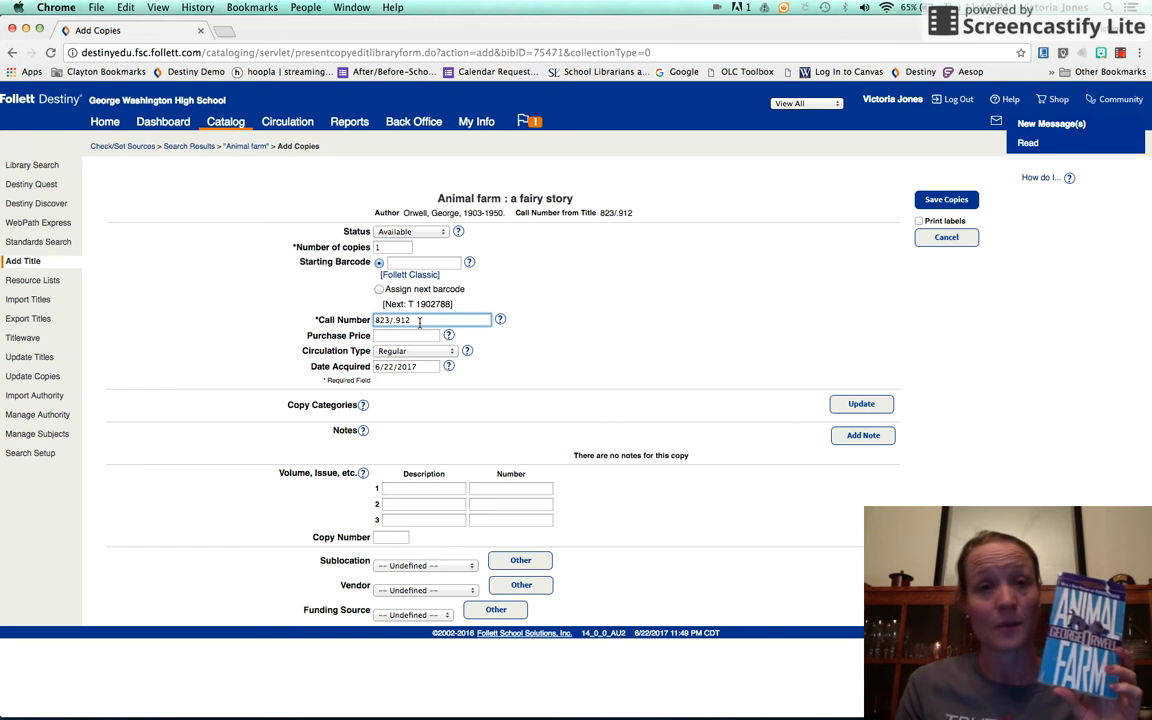
pyautogui.press('BackSpace')
pyautogui.press('BackSpace')
pyautogui.press('BackSpace')
pyautogui.press('BackSpace')
pyautogui.press('BackSpace')
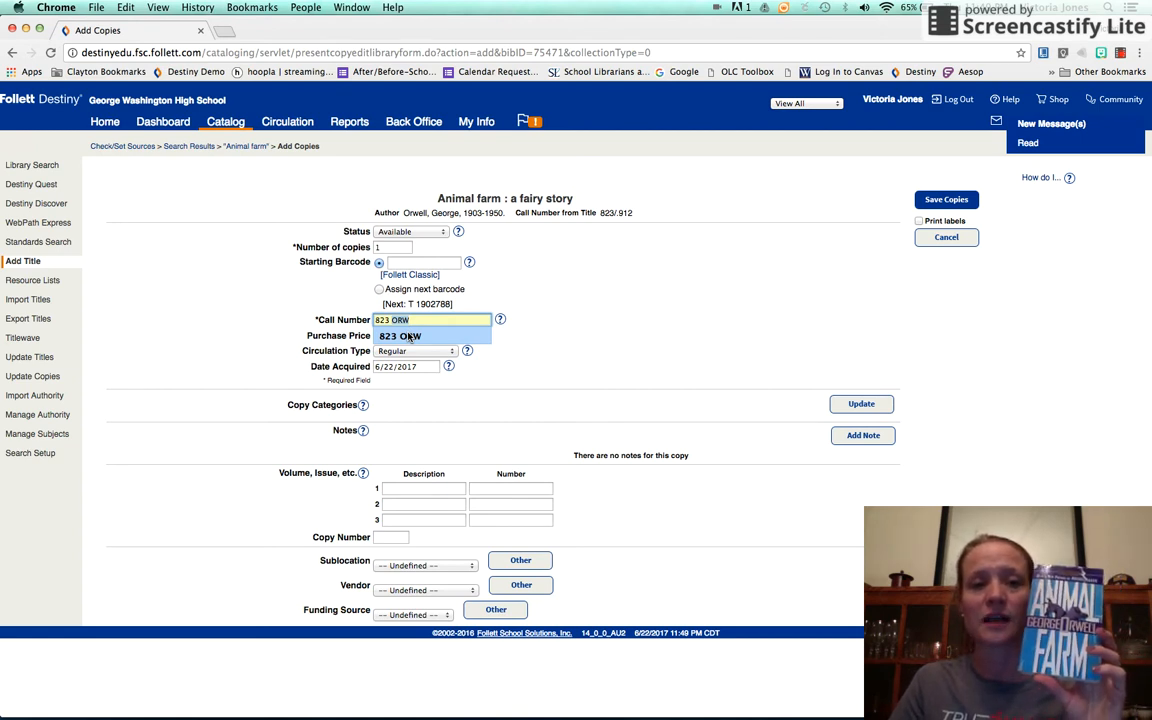
pyautogui.click(409, 336)
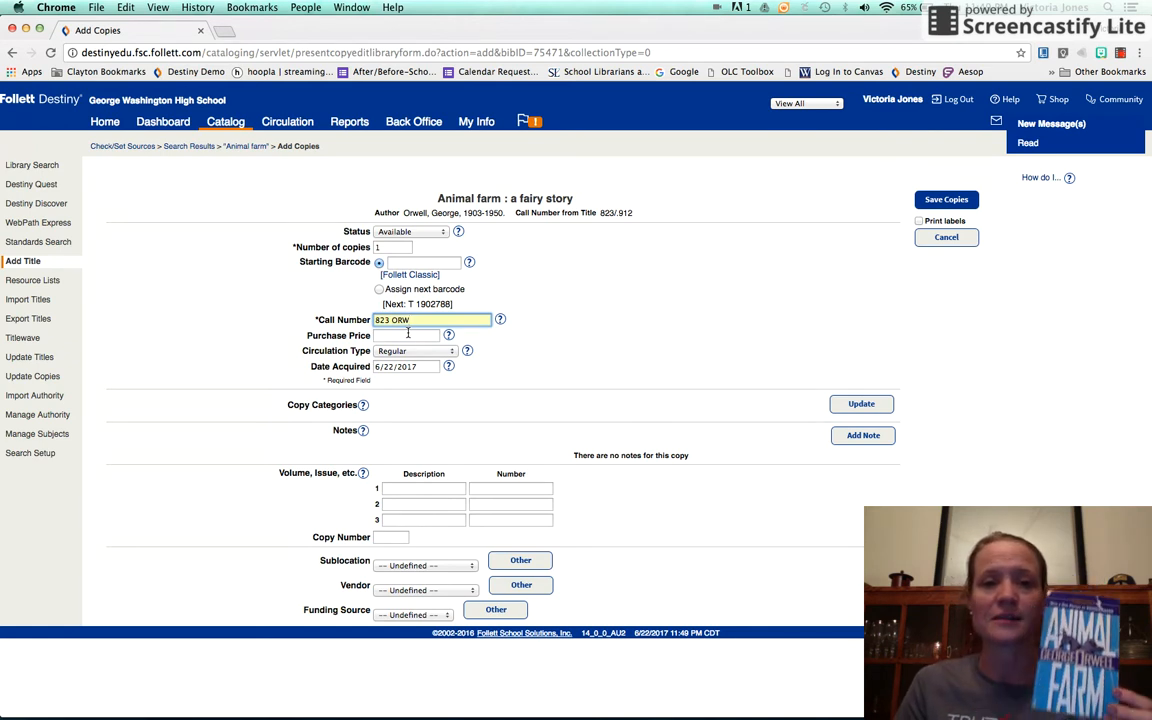
# - Set the Animal farm copy's purchase price to 10.00 and save it with the next barcode assigned automatically
pyautogui.click(408, 335)
pyautogui.write('10')
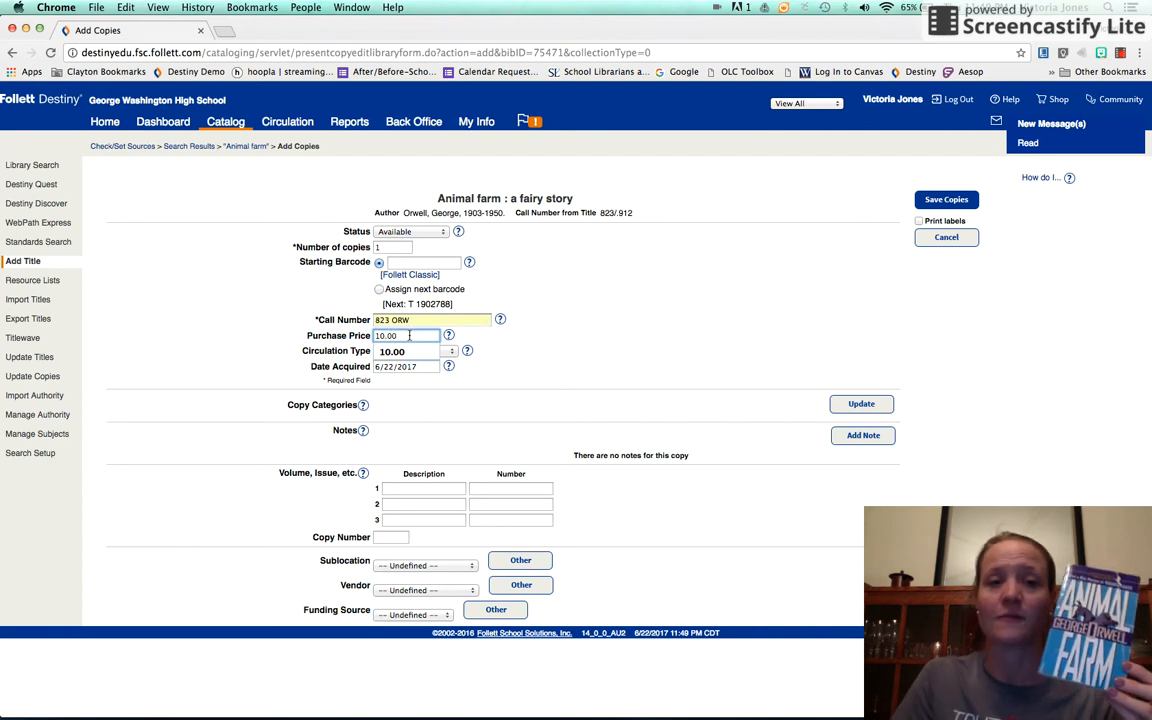
pyautogui.click(400, 352)
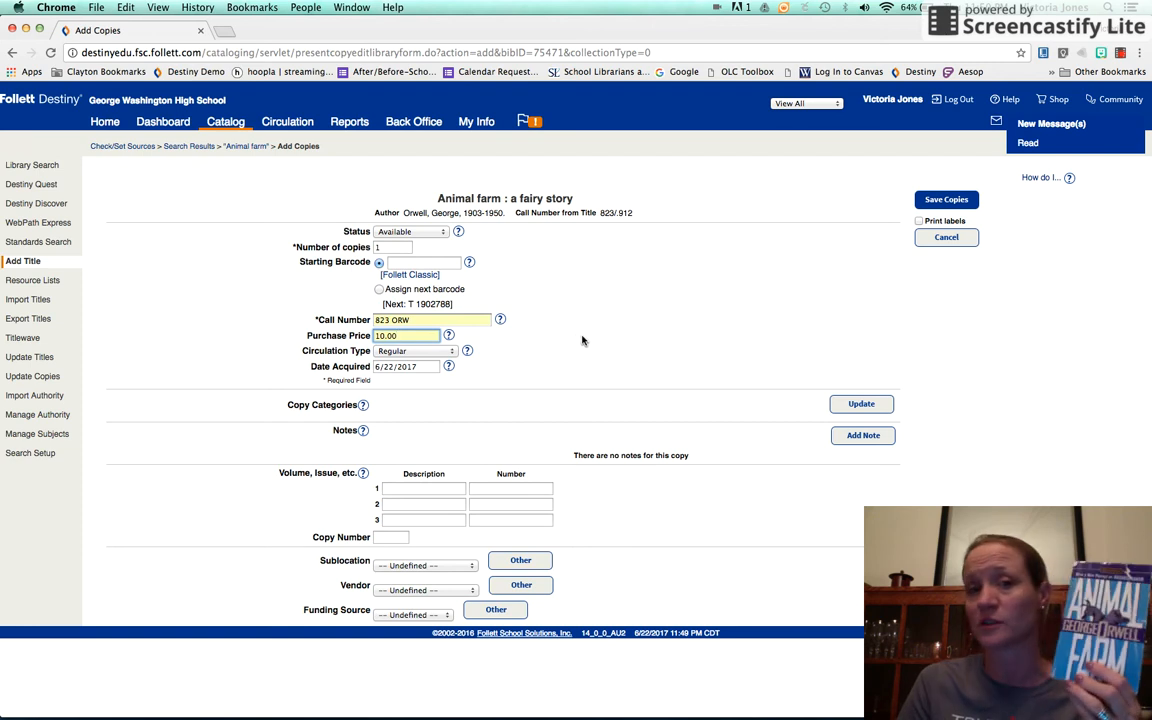
pyautogui.click(944, 200)
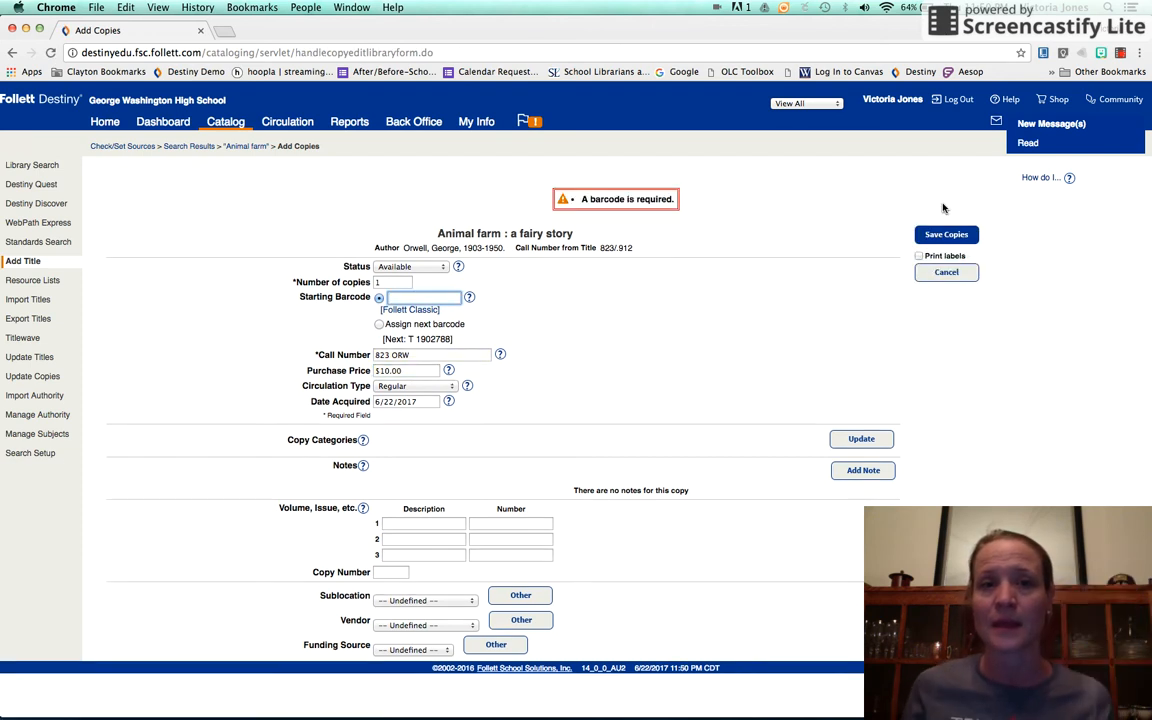
pyautogui.click(379, 324)
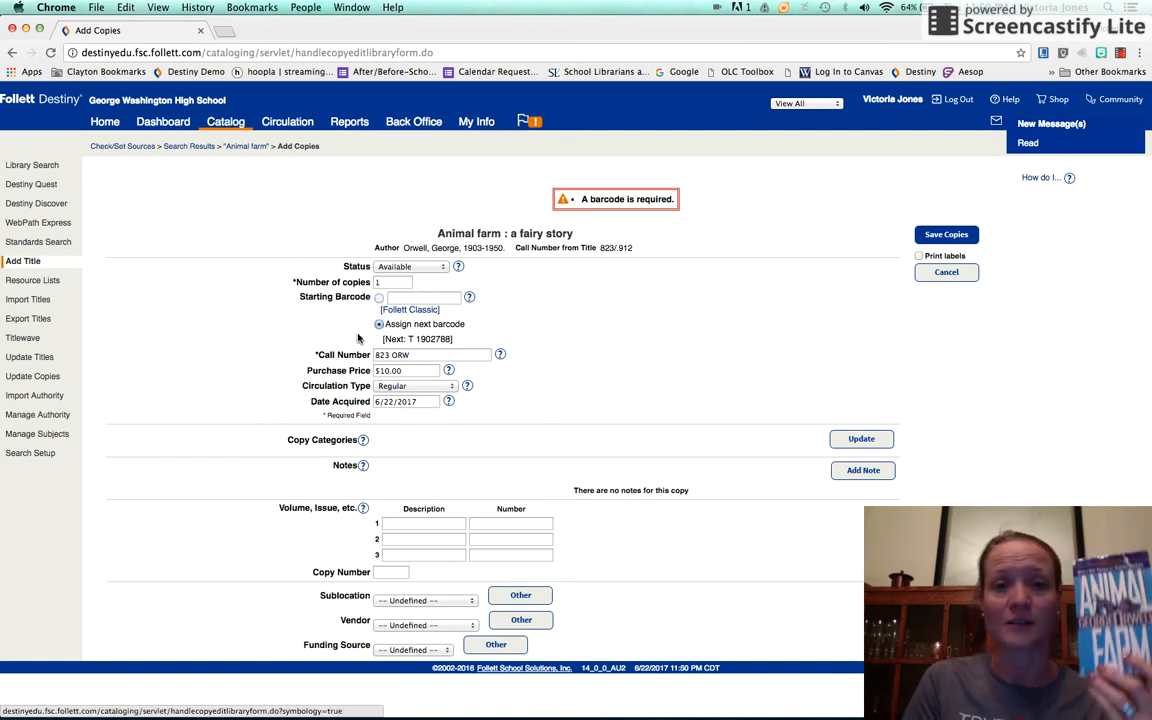
pyautogui.click(946, 234)
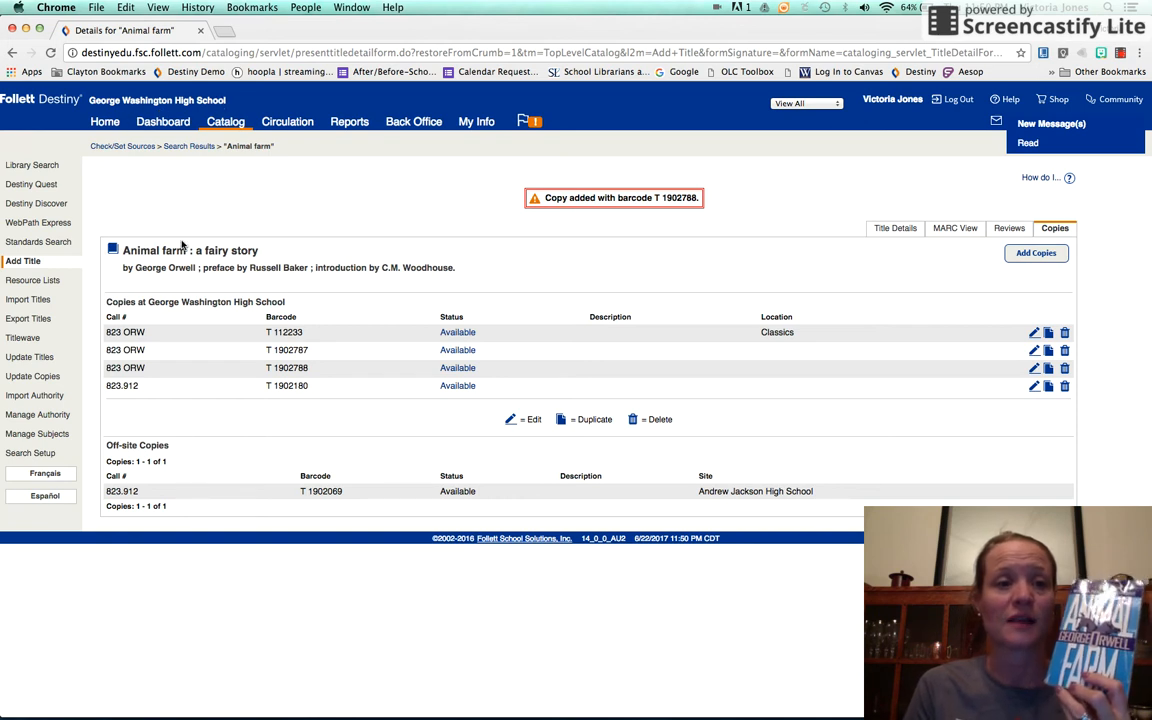
pyautogui.click(29, 261)
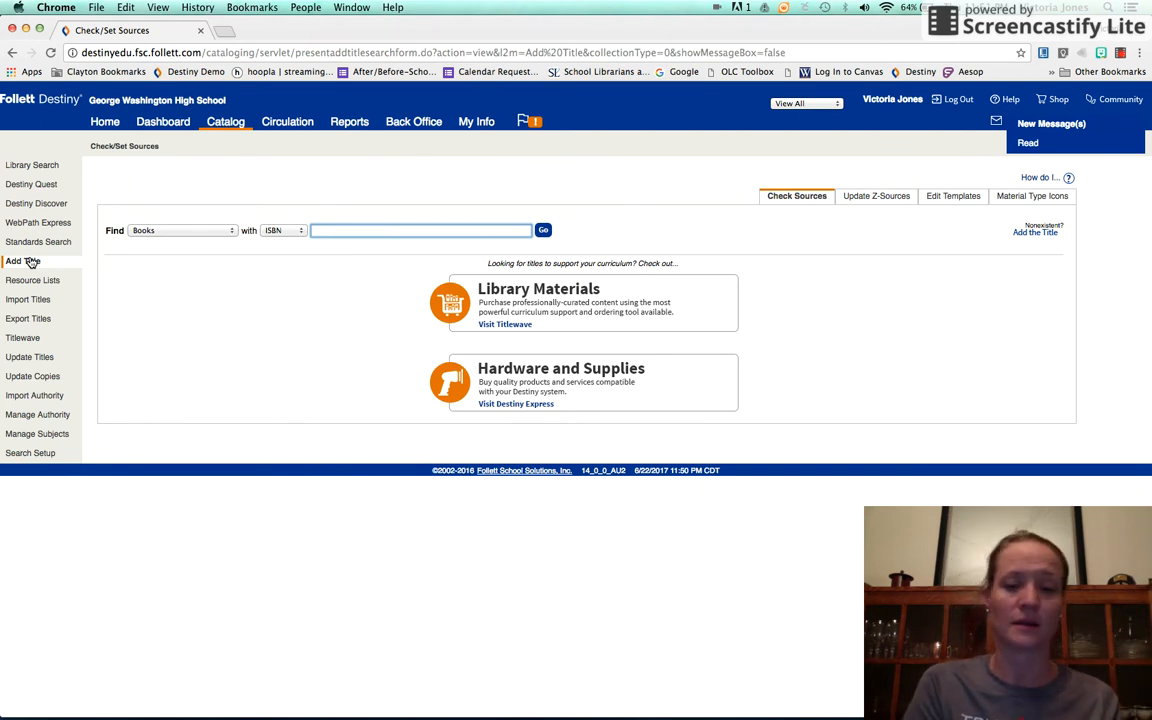
pyautogui.write('978')
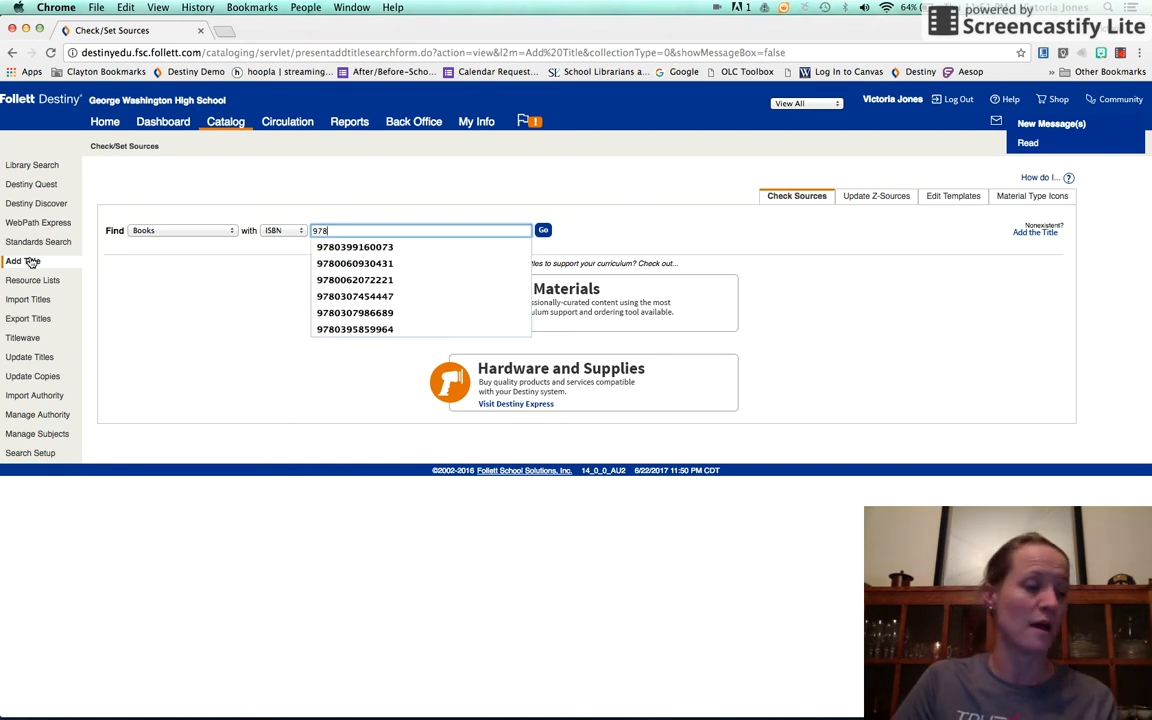
pyautogui.press('Down')
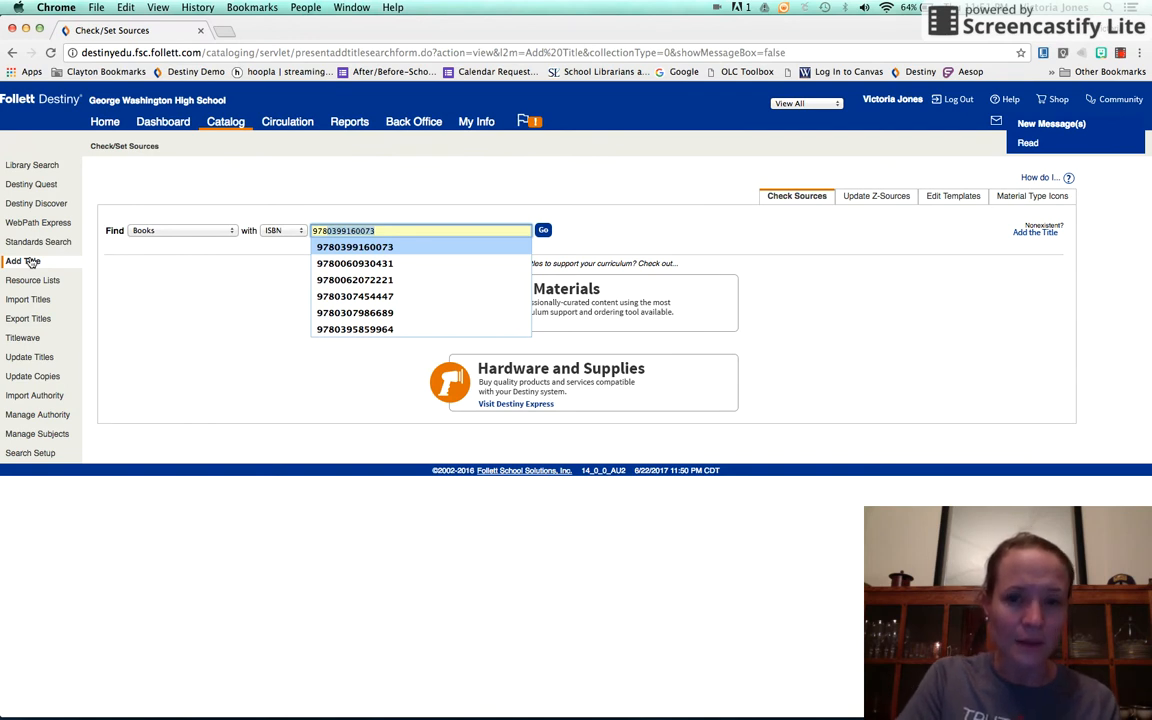
pyautogui.write('81')
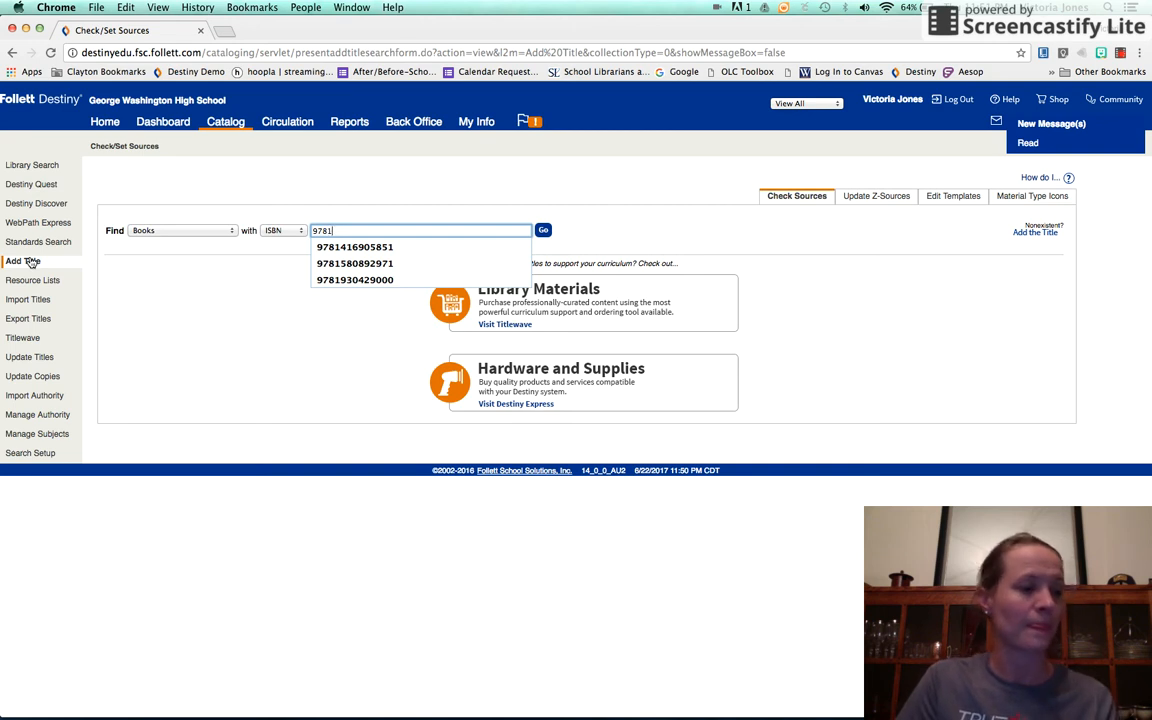
pyautogui.press('Down')
pyautogui.press('Return')
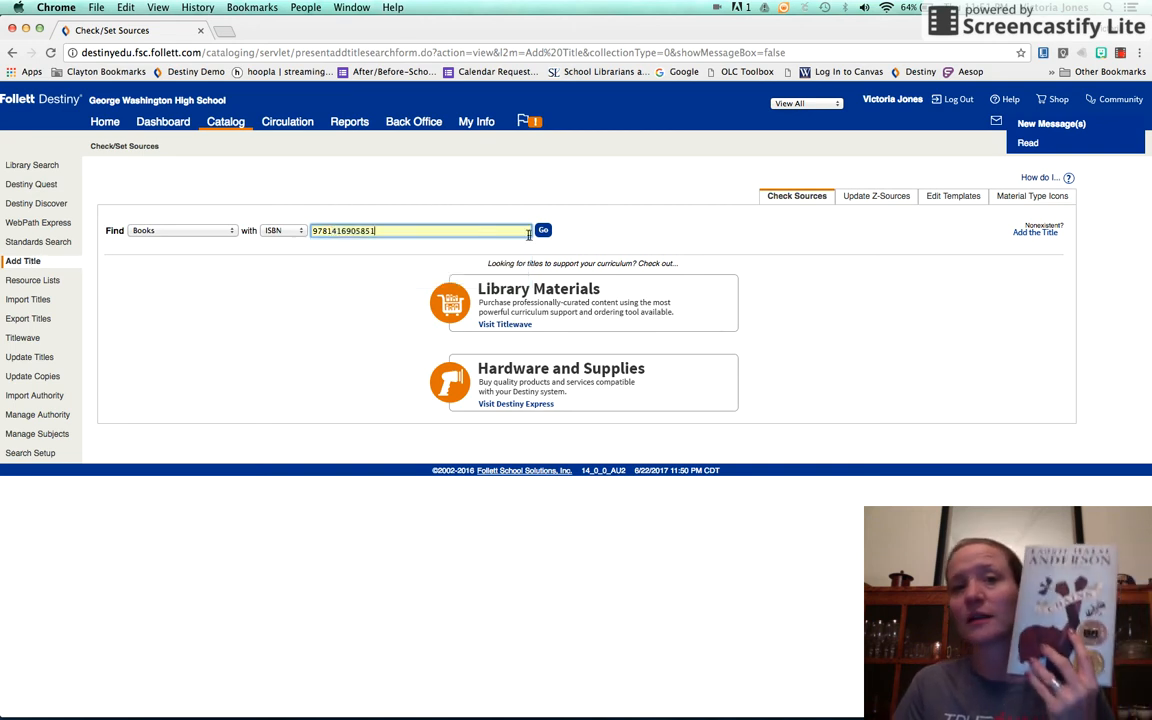
pyautogui.click(543, 231)
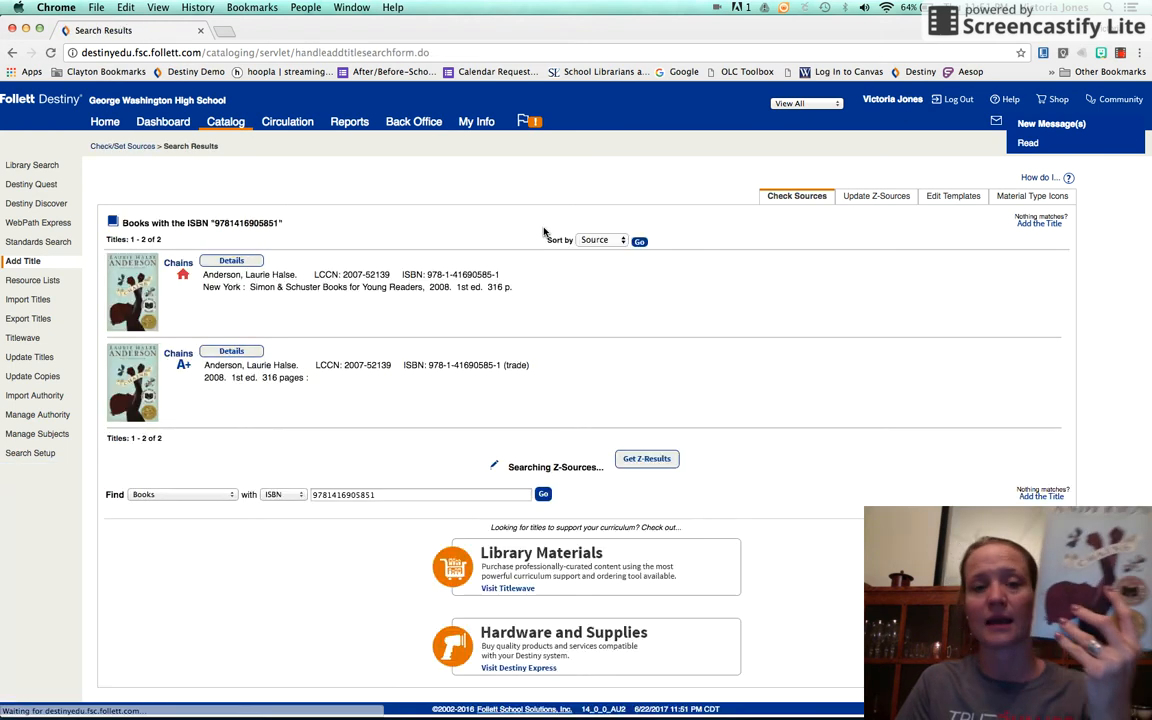
# - Start adding a copy to the existing in-district "Chains" record, with the call number [Fic] AND
pyautogui.click(181, 266)
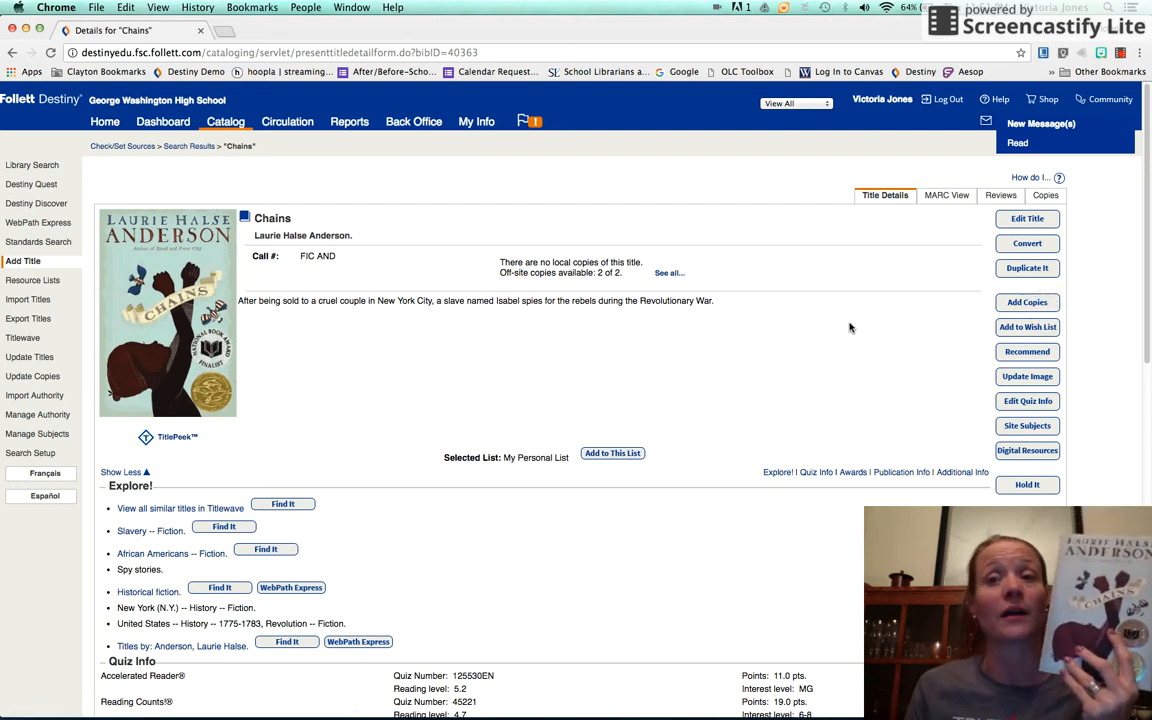
pyautogui.click(1027, 300)
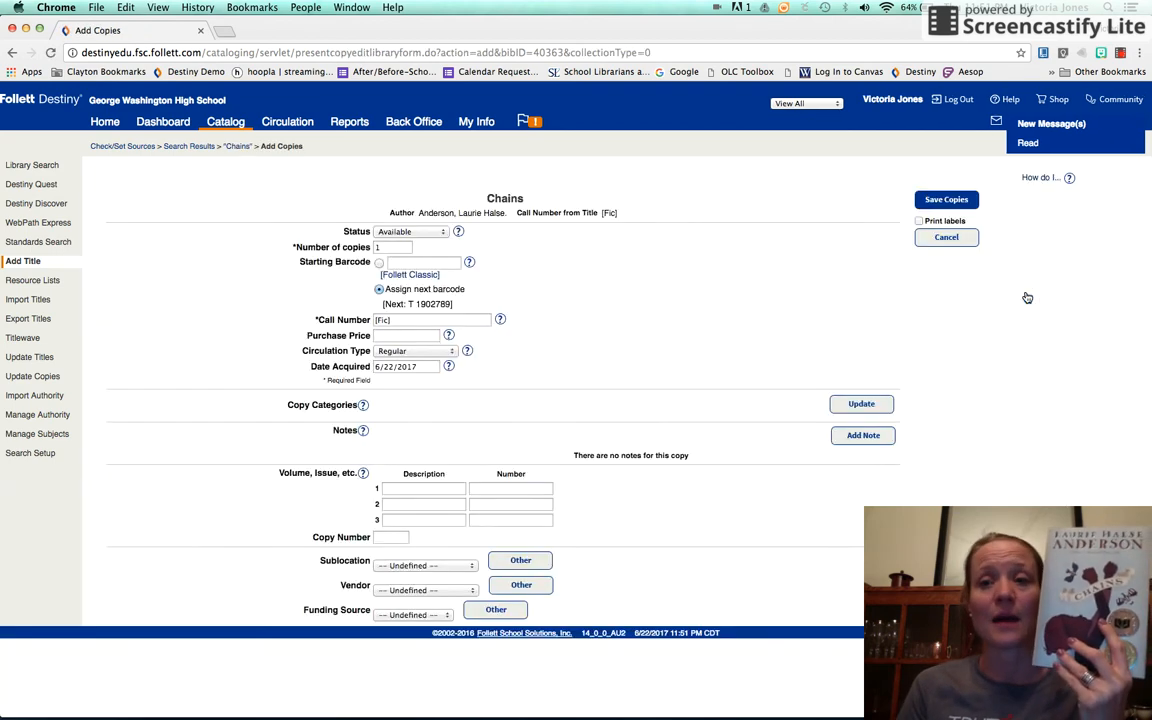
pyautogui.click(410, 319)
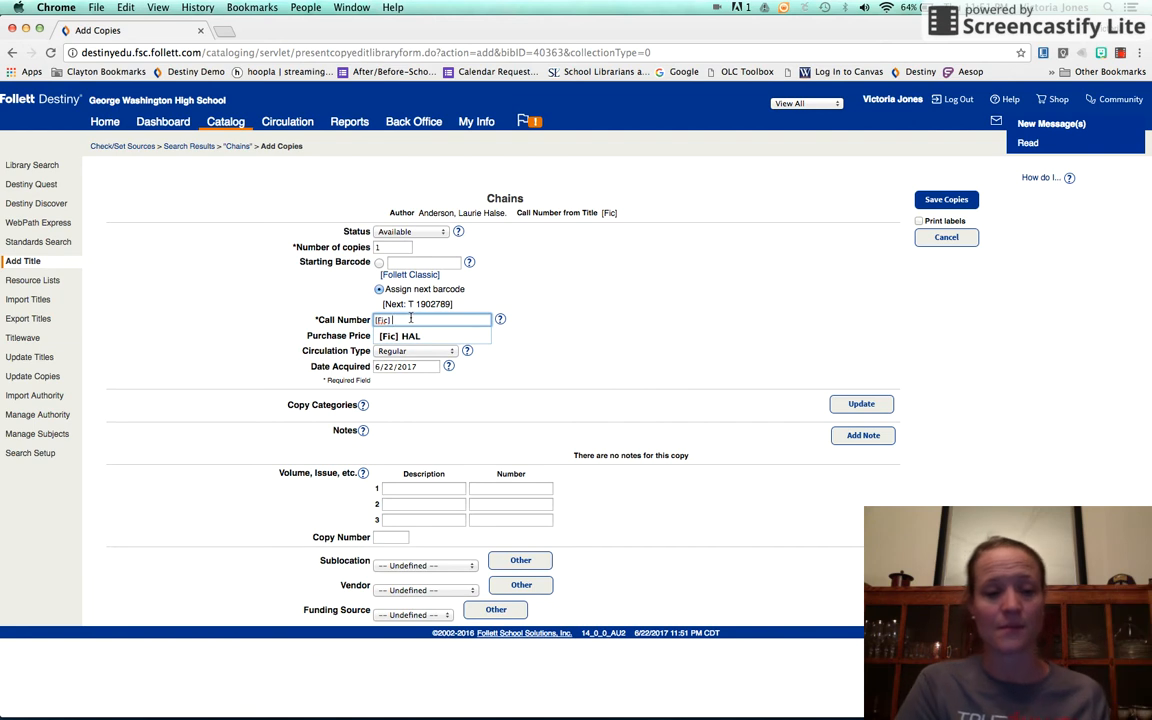
pyautogui.write('AND')
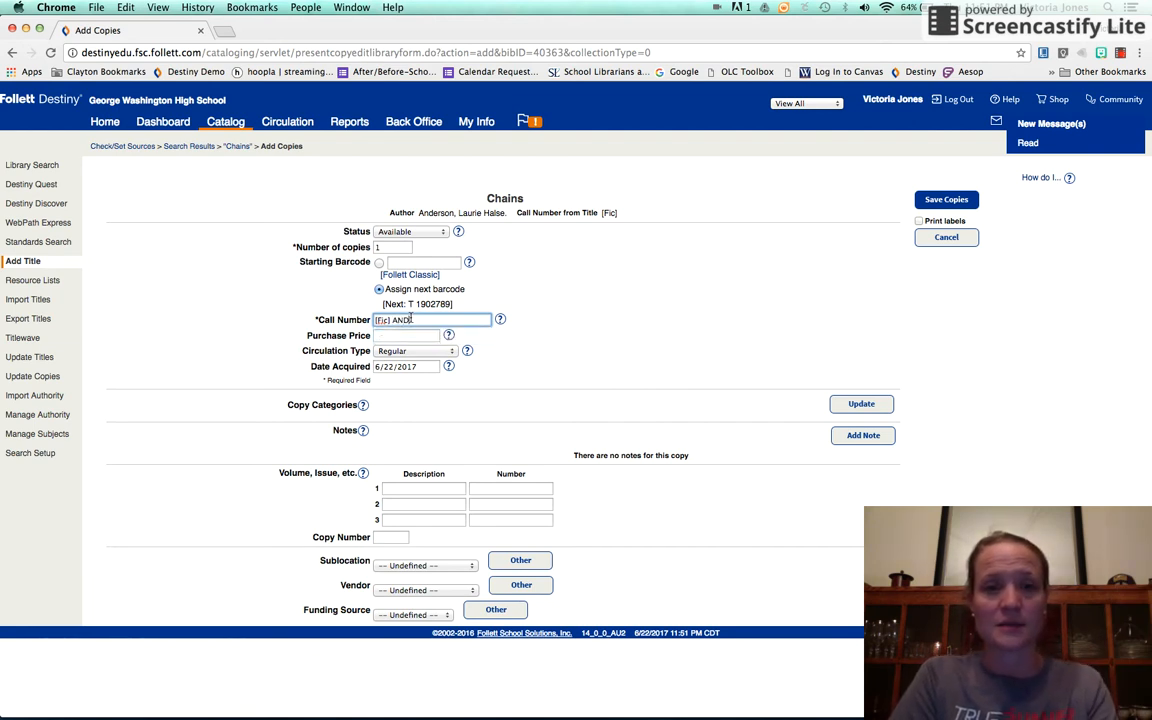
# - Set the Chains copy's purchase price to 20.00 and save the copy
pyautogui.click(406, 336)
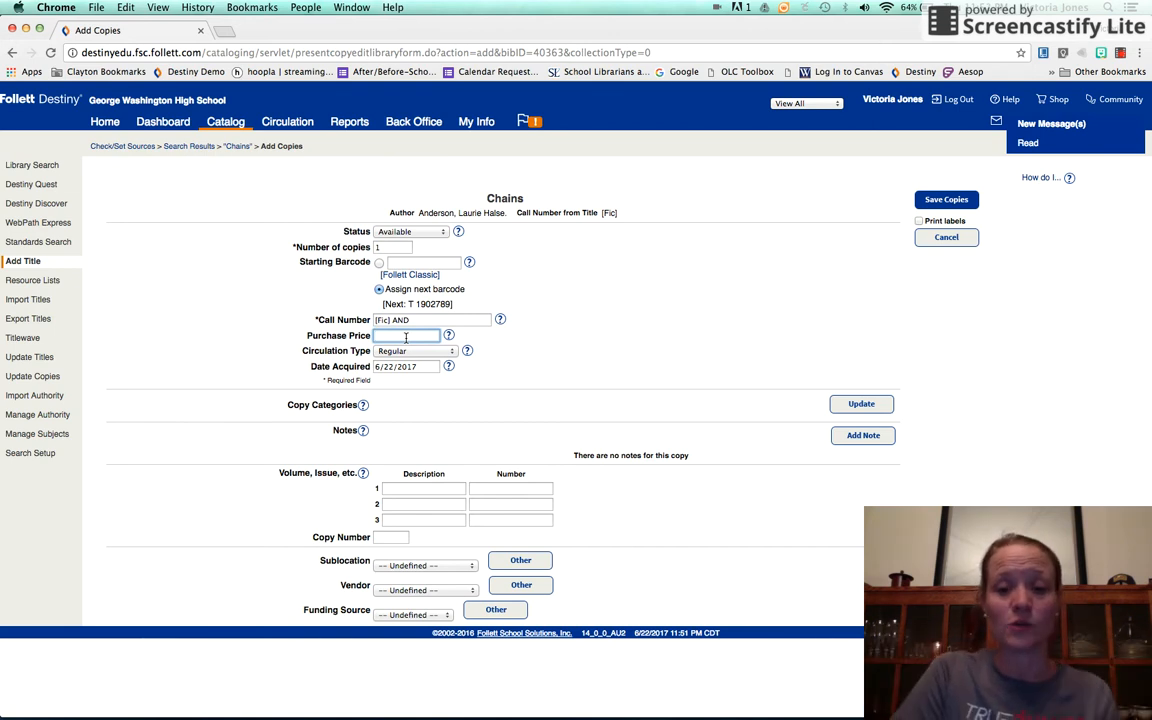
pyautogui.press('BackSpace')
pyautogui.press('BackSpace')
pyautogui.press('BackSpace')
pyautogui.write('20.')
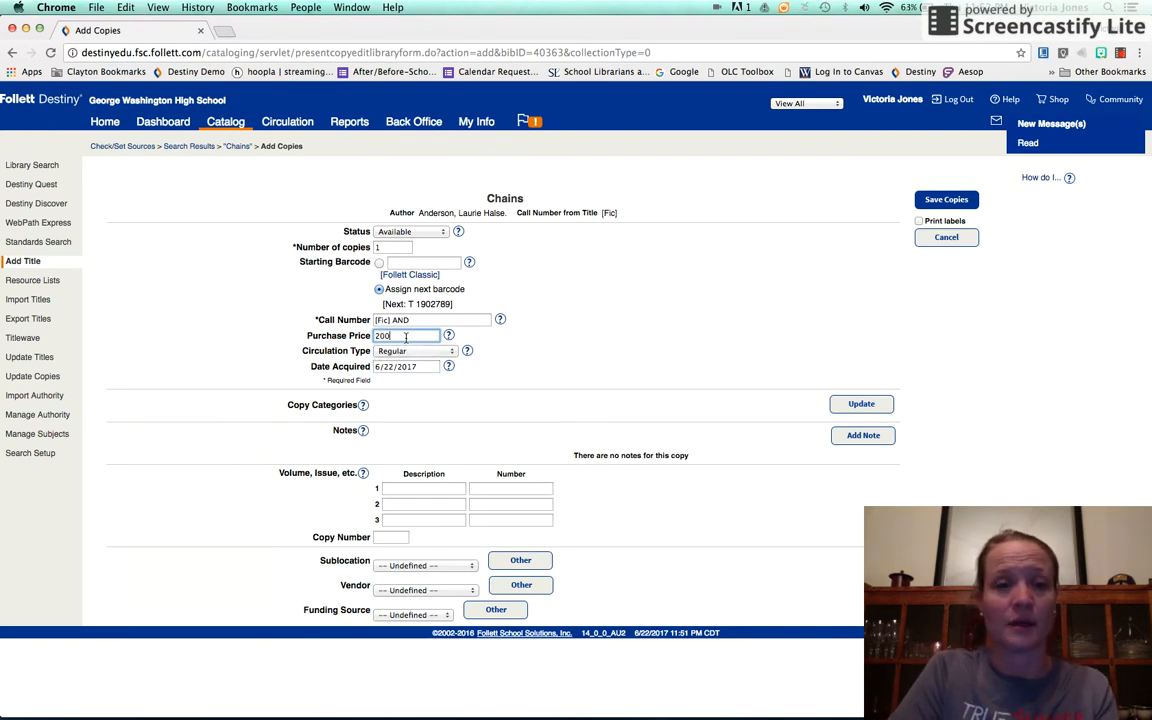
pyautogui.write('0')
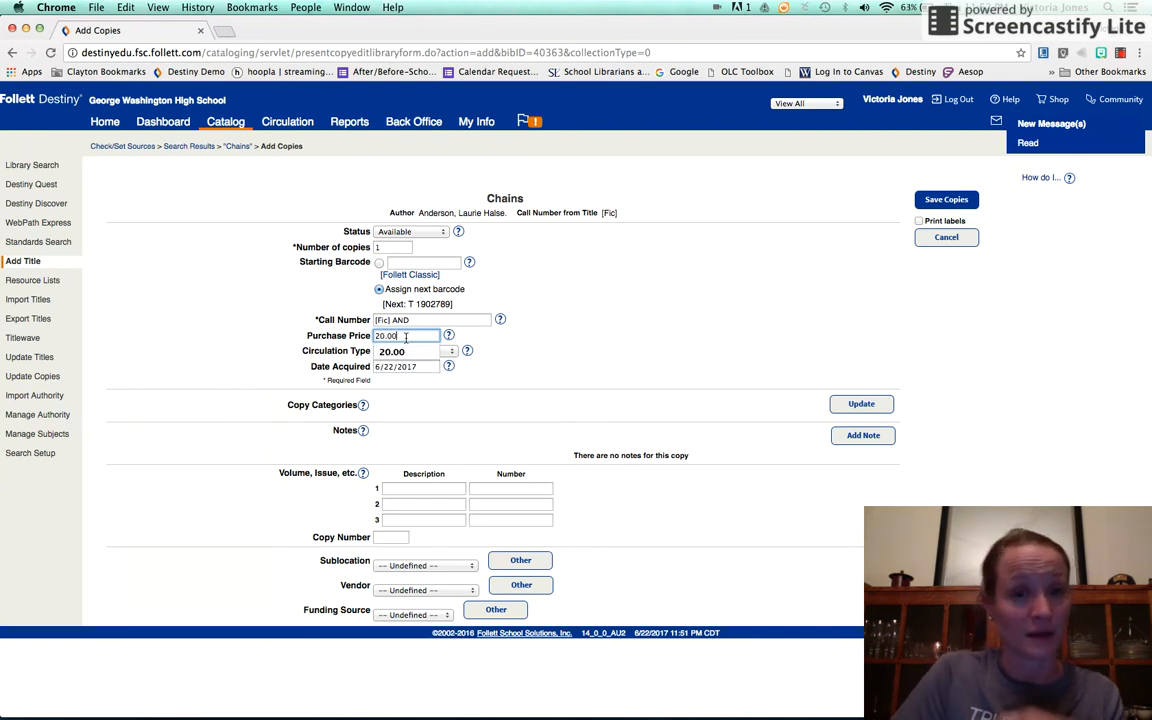
pyautogui.press('Down')
pyautogui.press('Return')
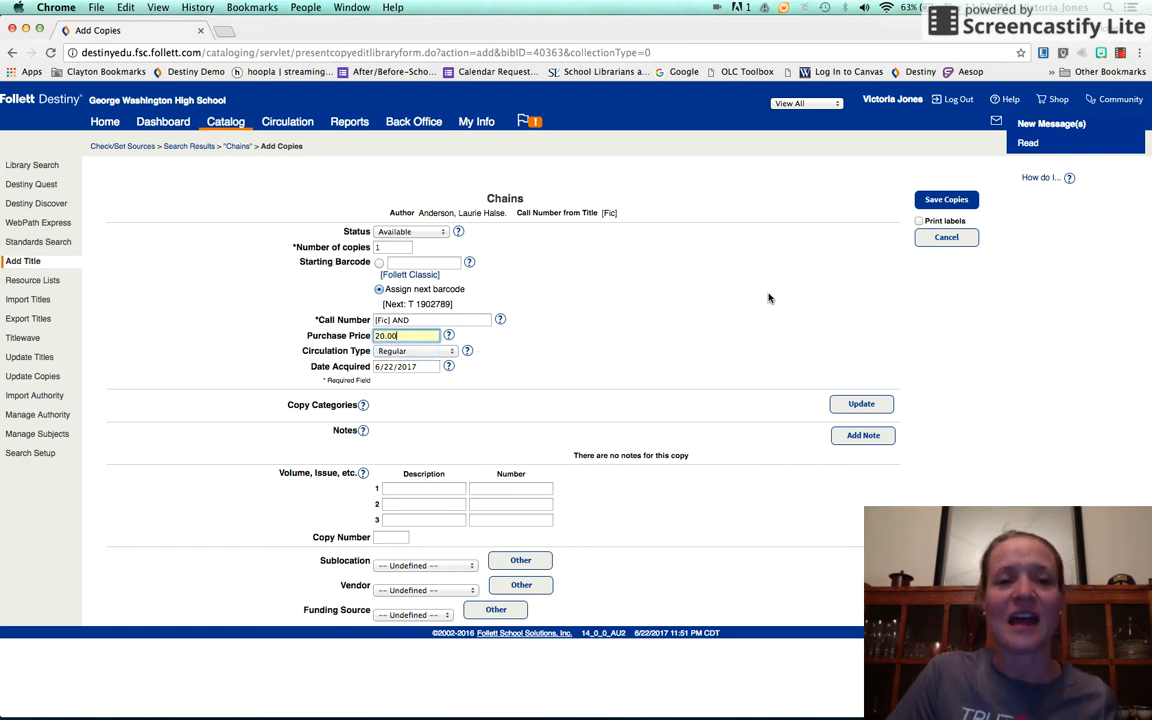
pyautogui.click(945, 200)
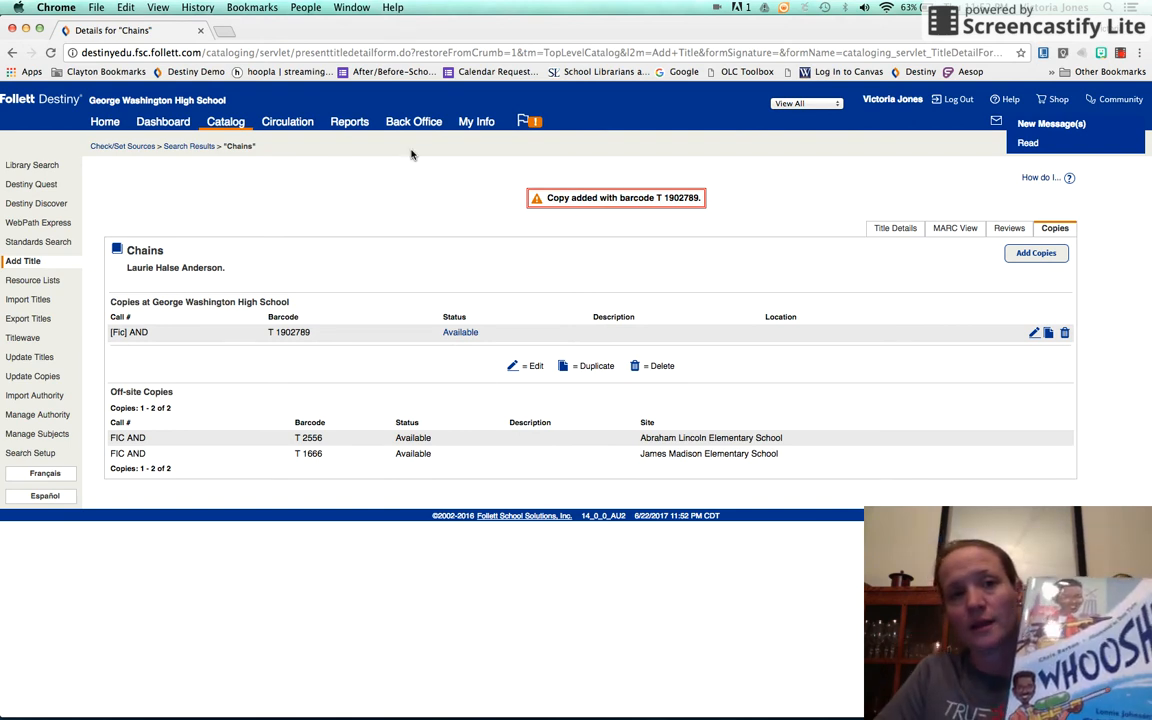
pyautogui.click(236, 127)
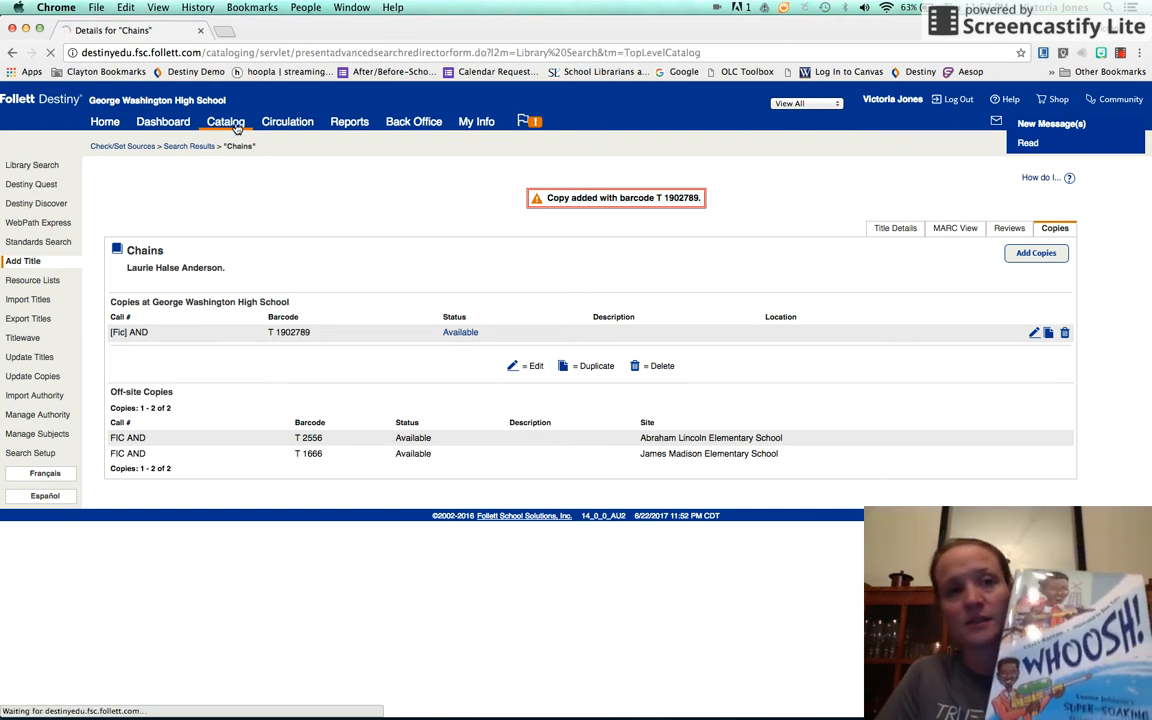
pyautogui.click(22, 261)
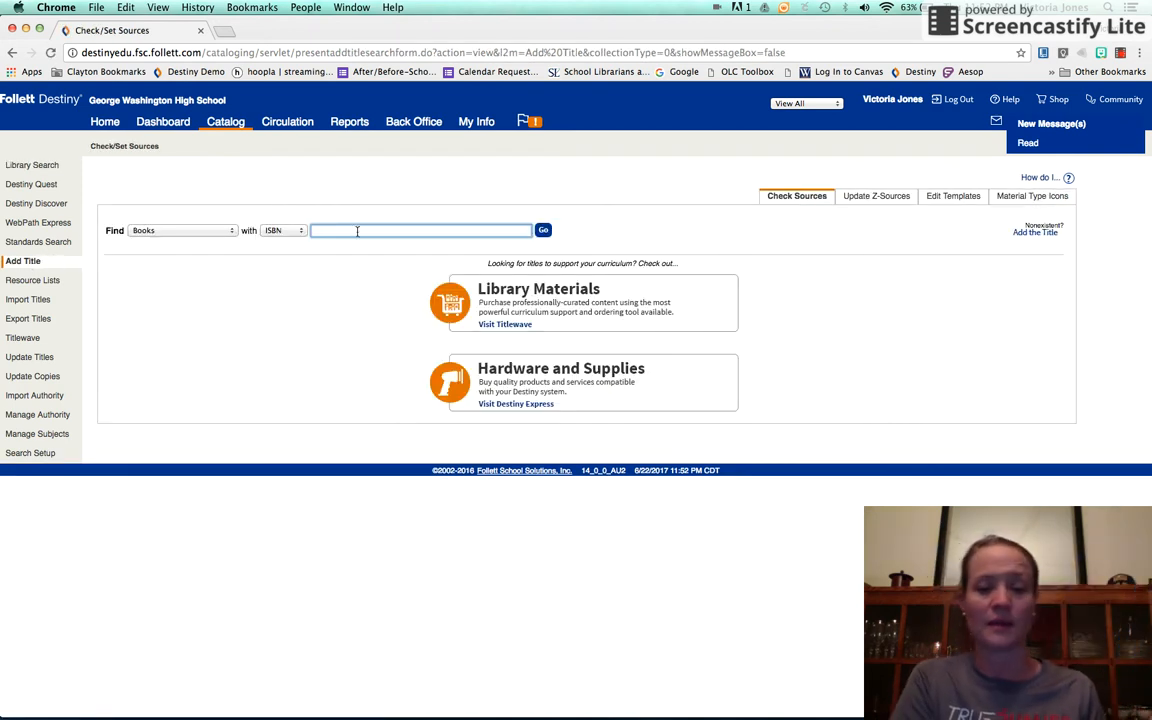
pyautogui.write('978')
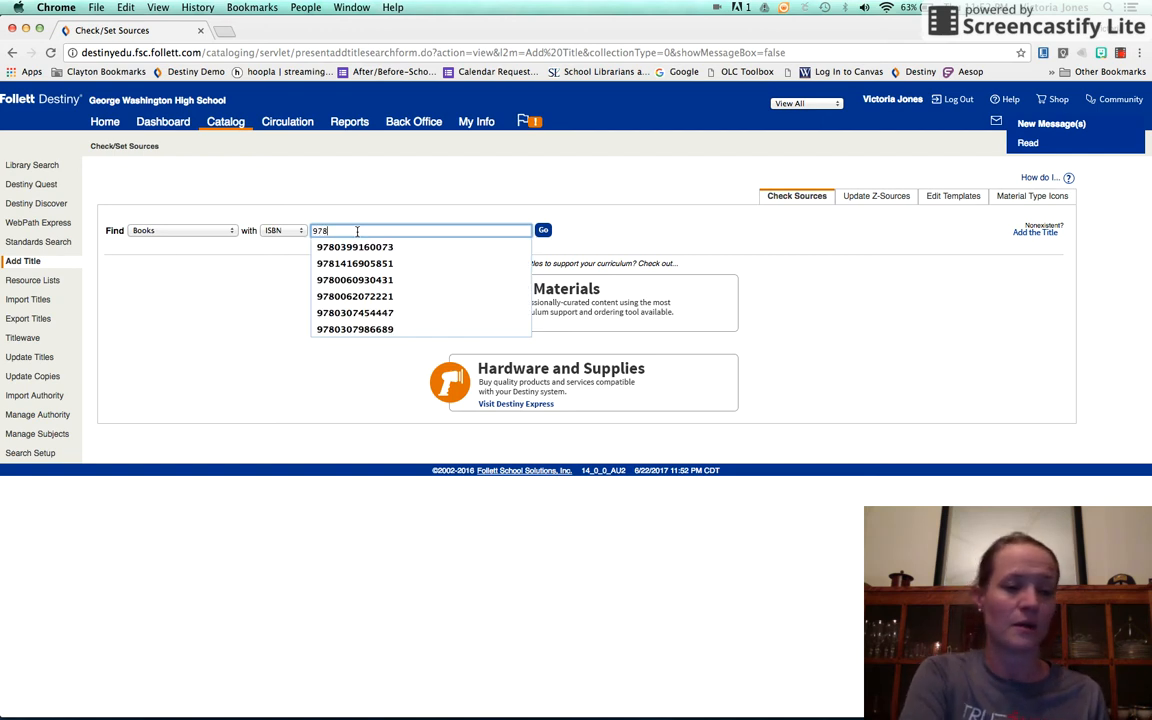
pyautogui.write('158')
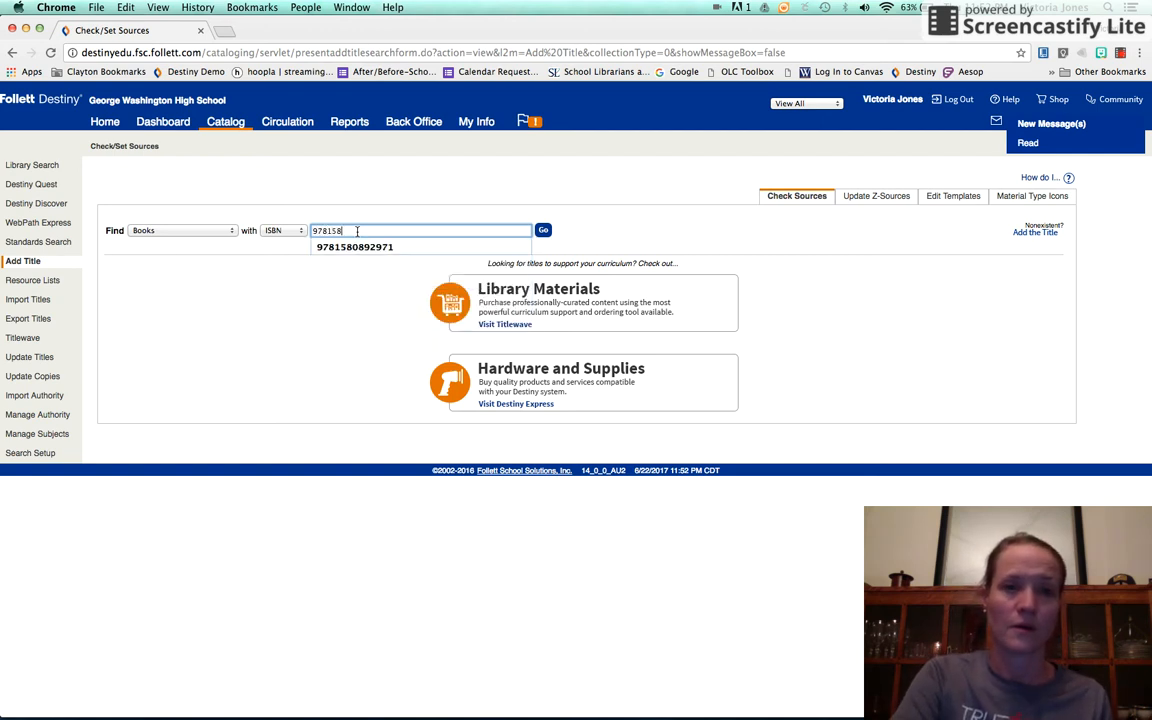
pyautogui.press('Down')
pyautogui.press('Return')
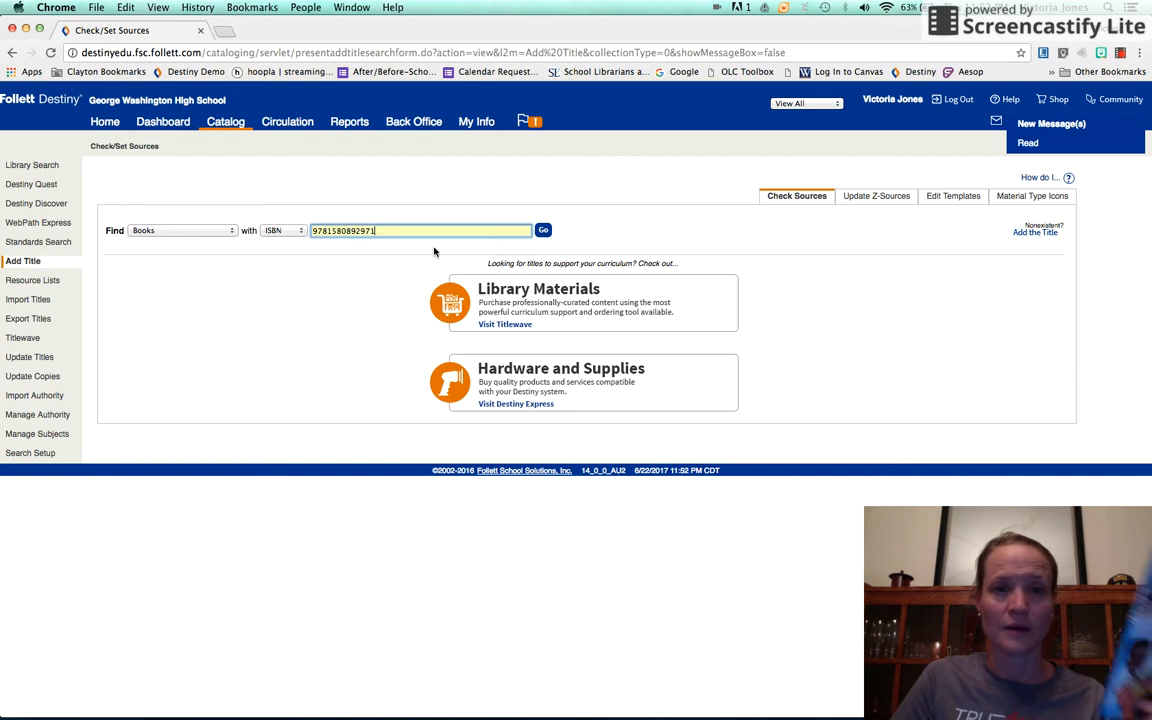
pyautogui.click(541, 234)
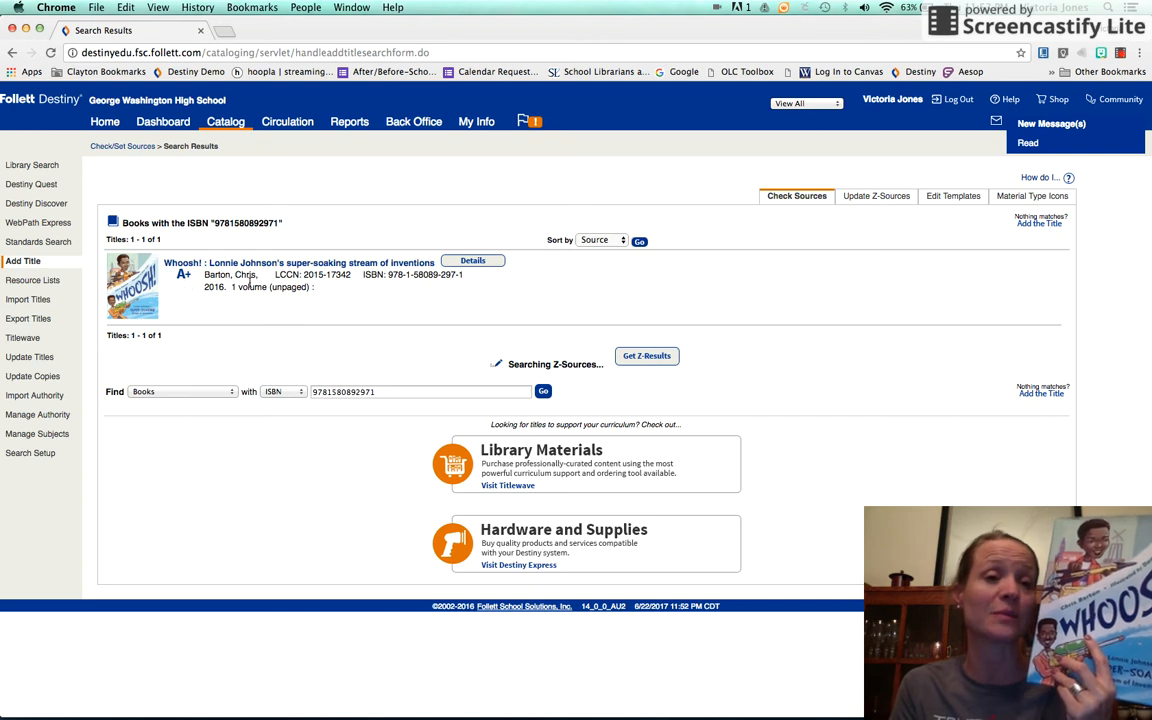
# - Open the "Whoosh!" record from the search results and examine its MARC record, including the classification number, summary, audience notes and subject headings
pyautogui.click(372, 265)
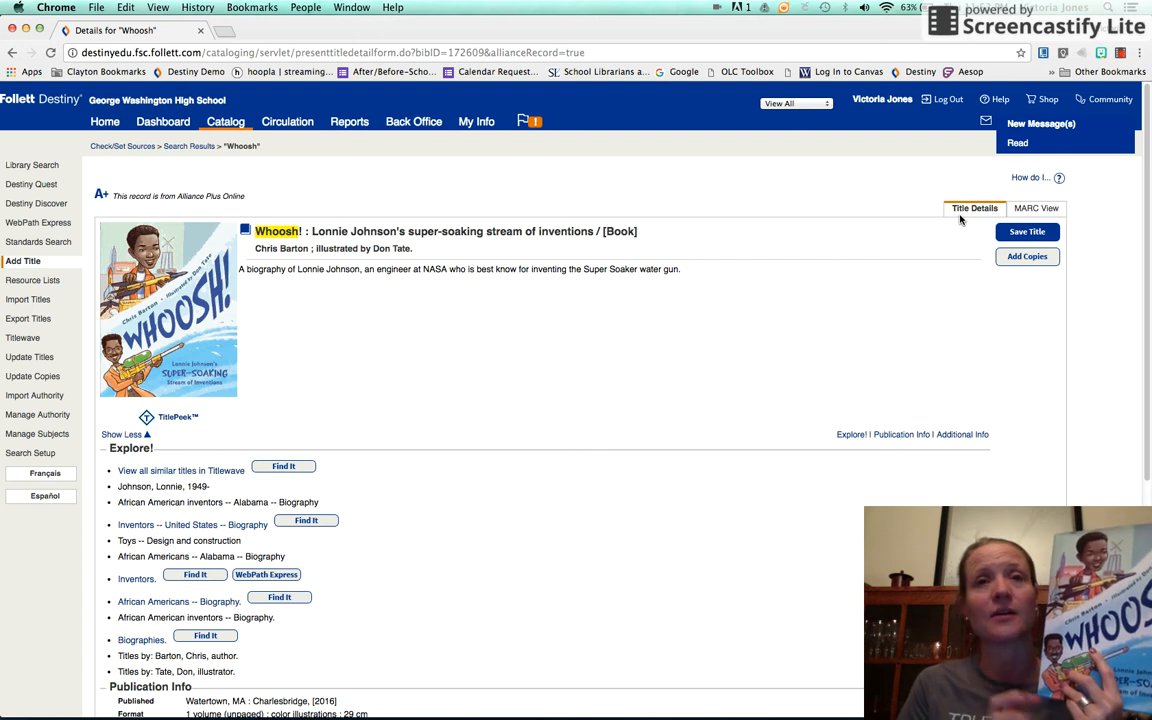
pyautogui.click(1045, 209)
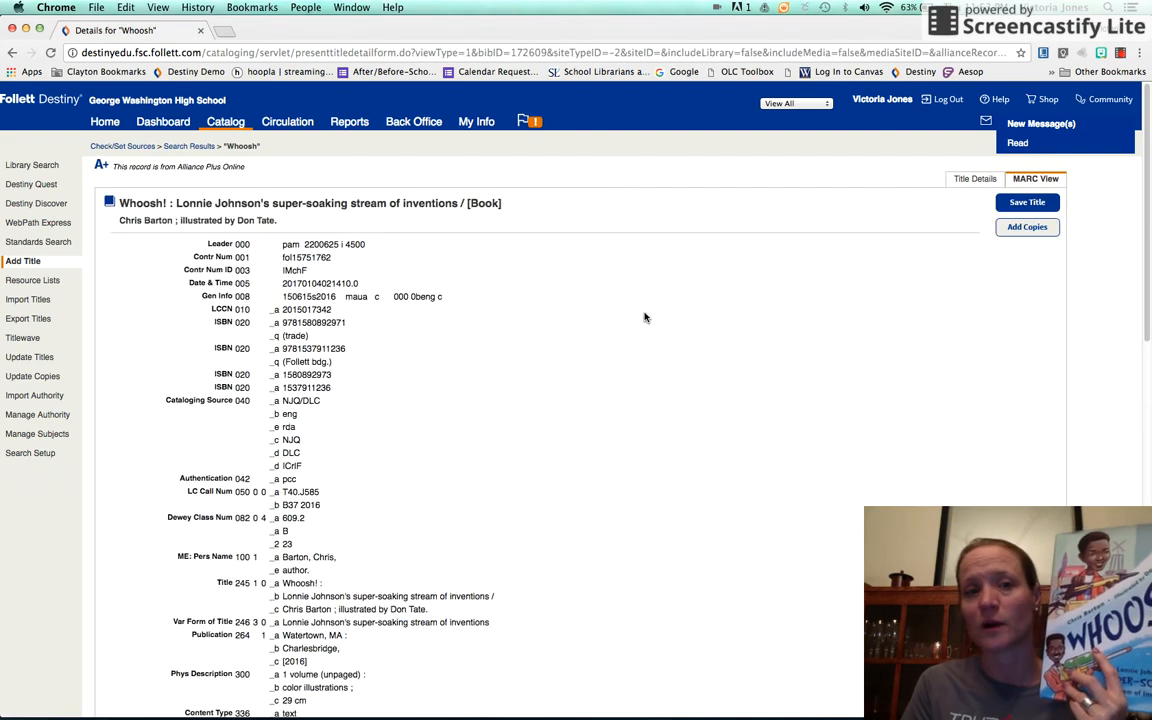
pyautogui.scroll(-4, 646, 316)
pyautogui.scroll(-8, 645, 317)
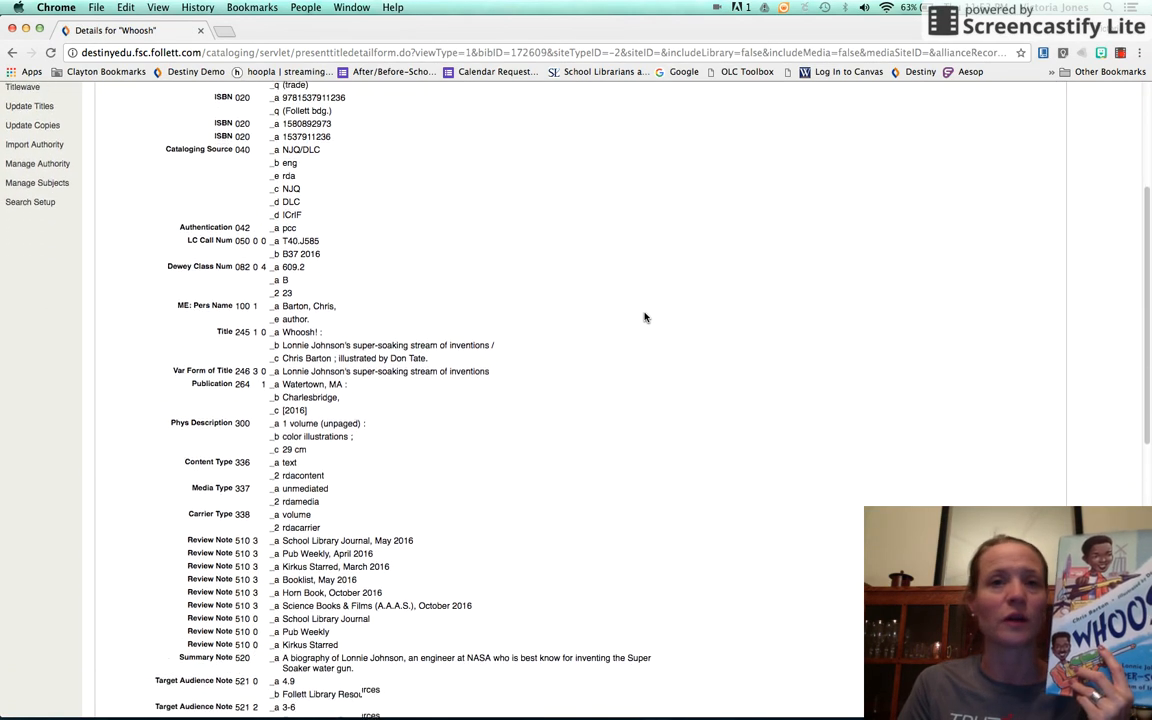
pyautogui.scroll(-7, 645, 317)
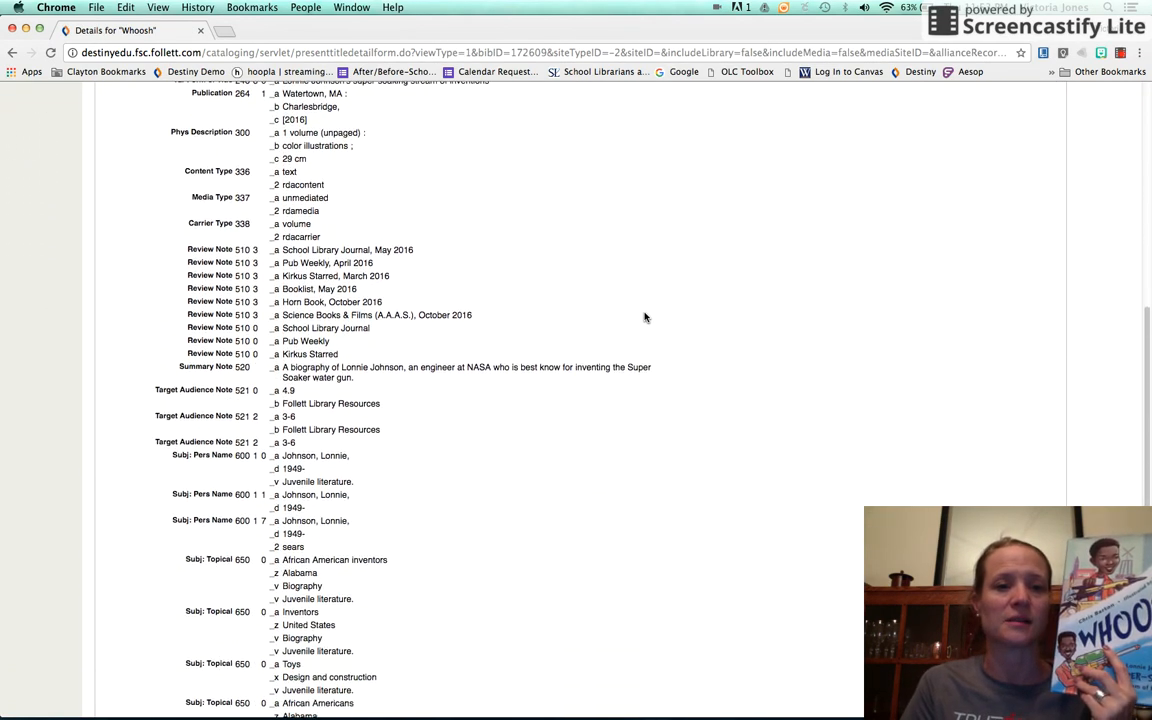
pyautogui.scroll(-4, 645, 317)
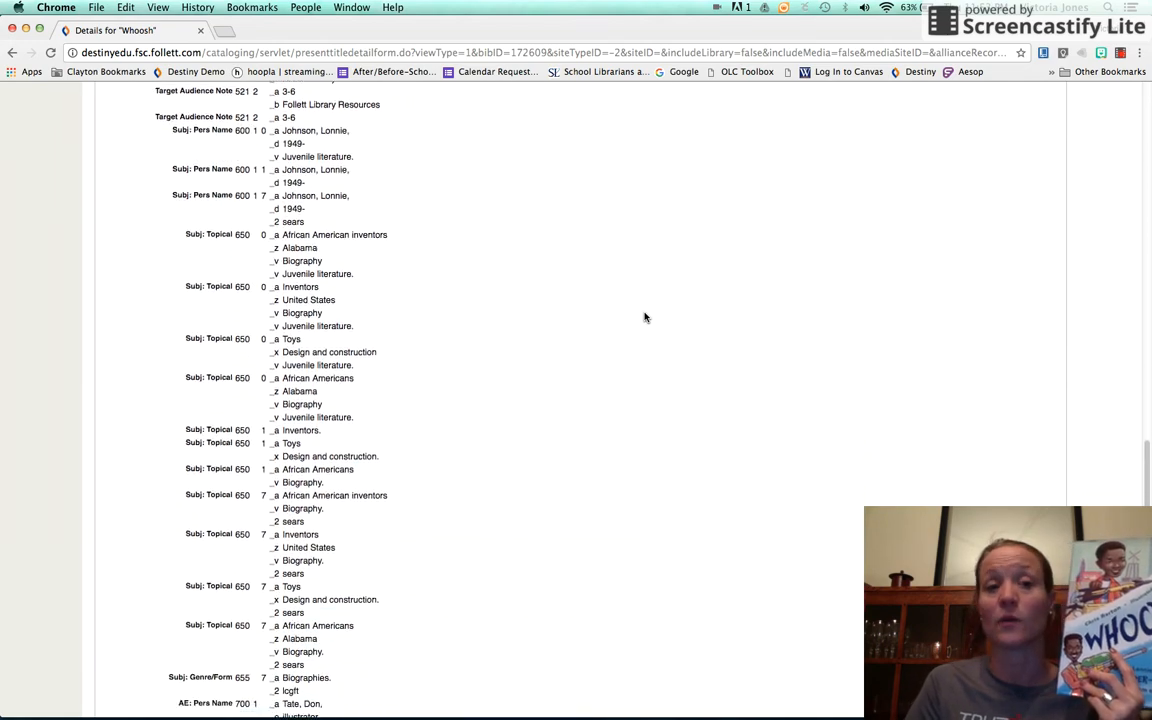
pyautogui.scroll(5, 645, 317)
pyautogui.scroll(15, 645, 317)
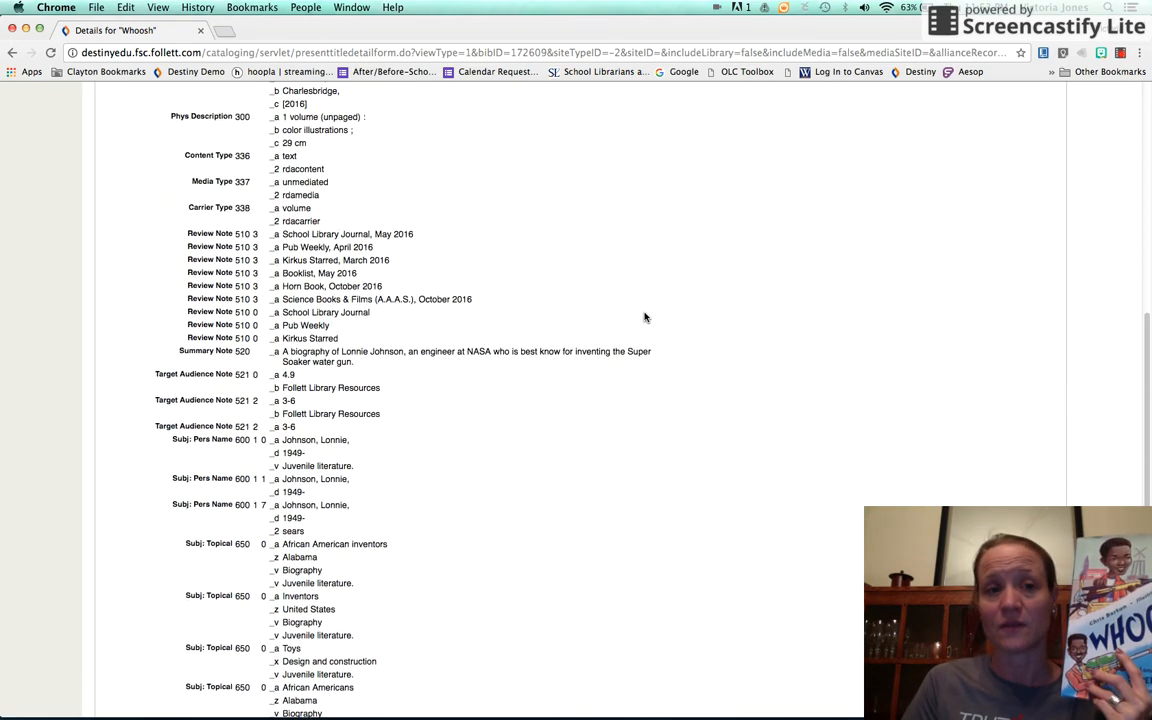
pyautogui.scroll(3, 645, 317)
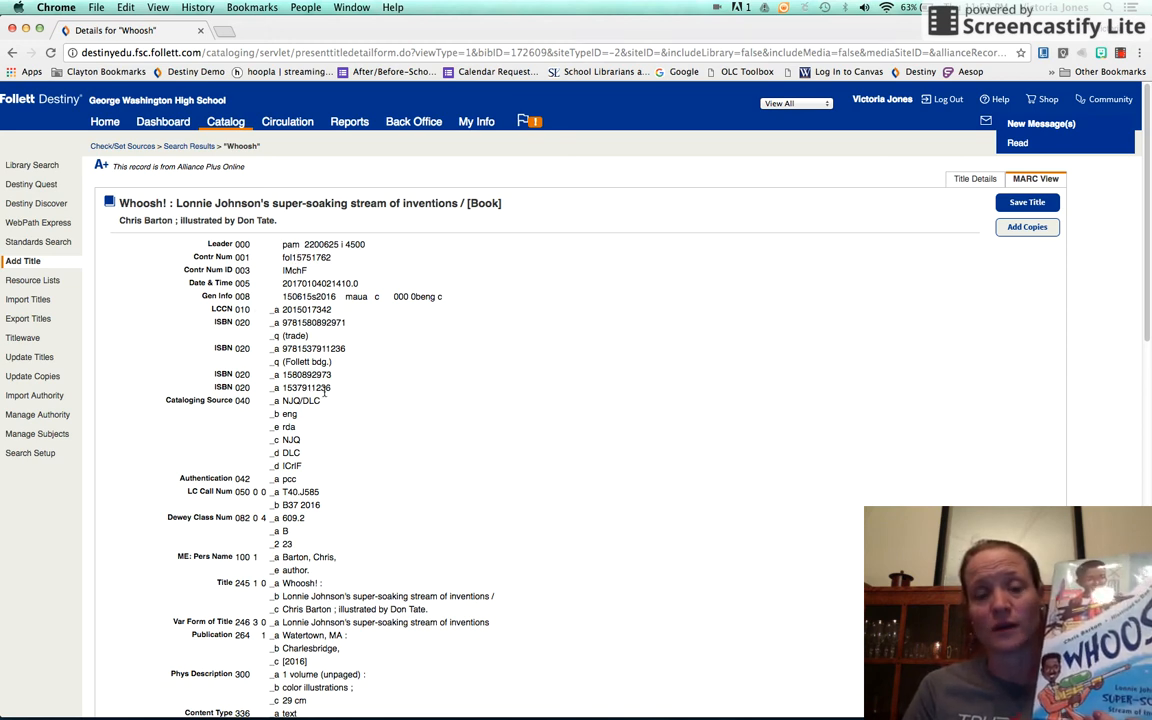
pyautogui.scroll(-3, 538, 412)
pyautogui.scroll(-5, 538, 413)
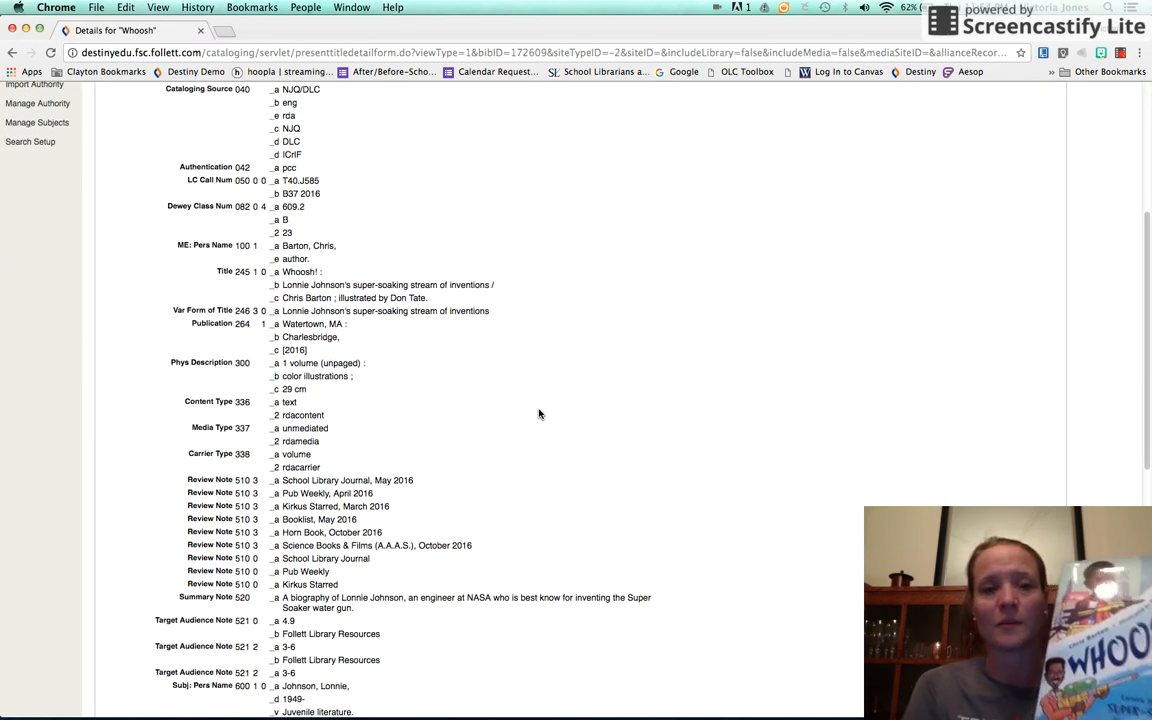
pyautogui.scroll(-15, 538, 413)
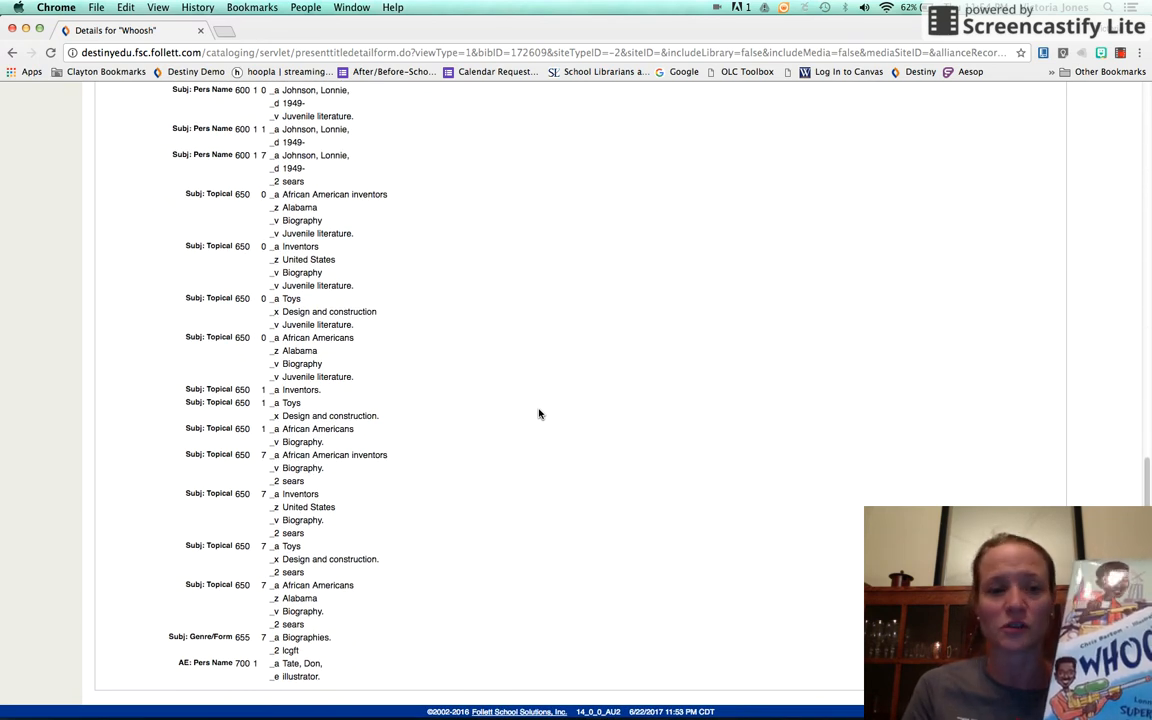
pyautogui.scroll(11, 538, 413)
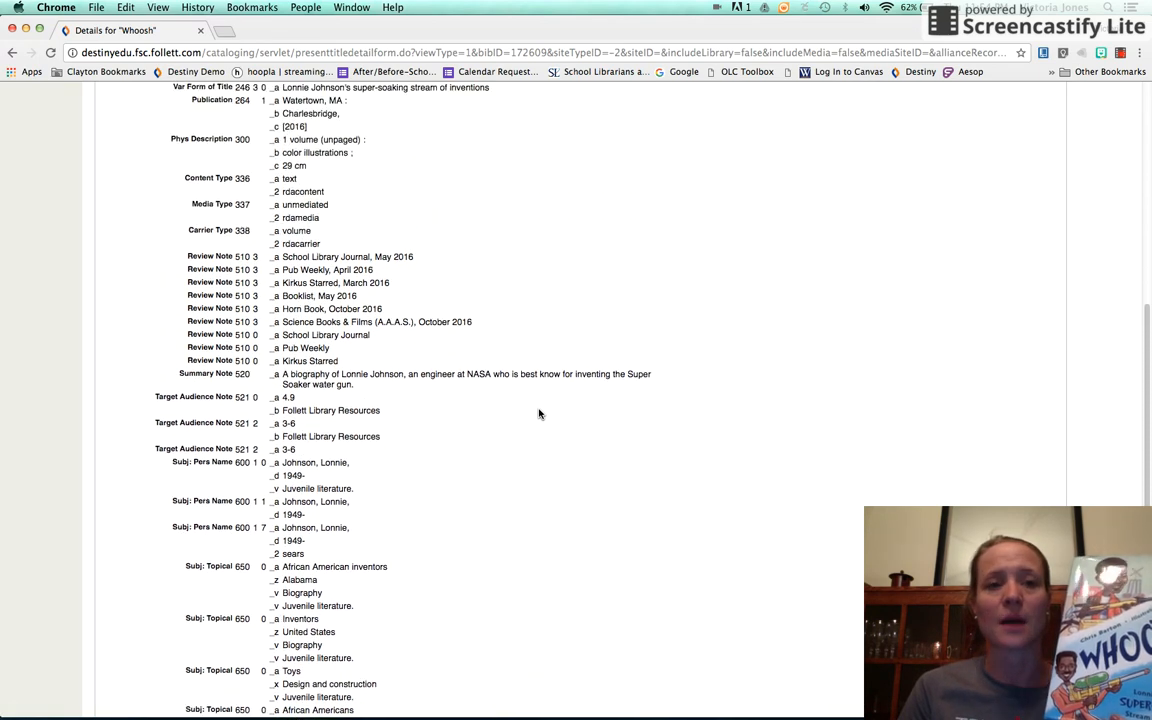
pyautogui.scroll(10, 538, 413)
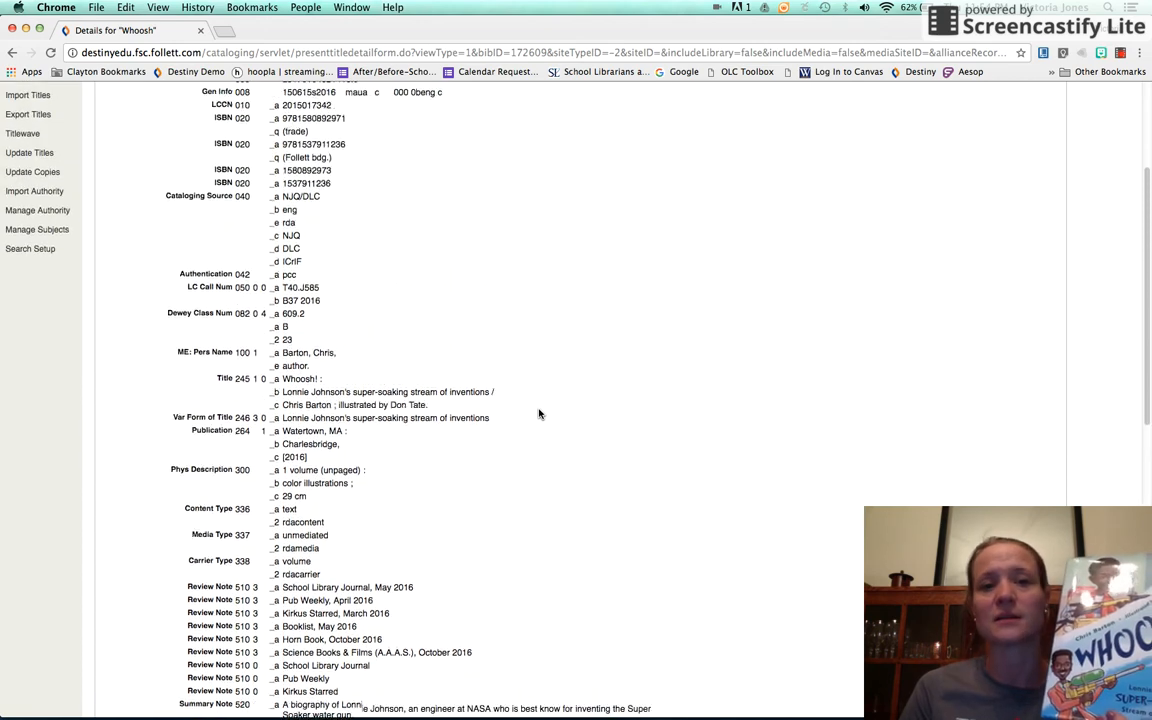
pyautogui.scroll(2, 538, 413)
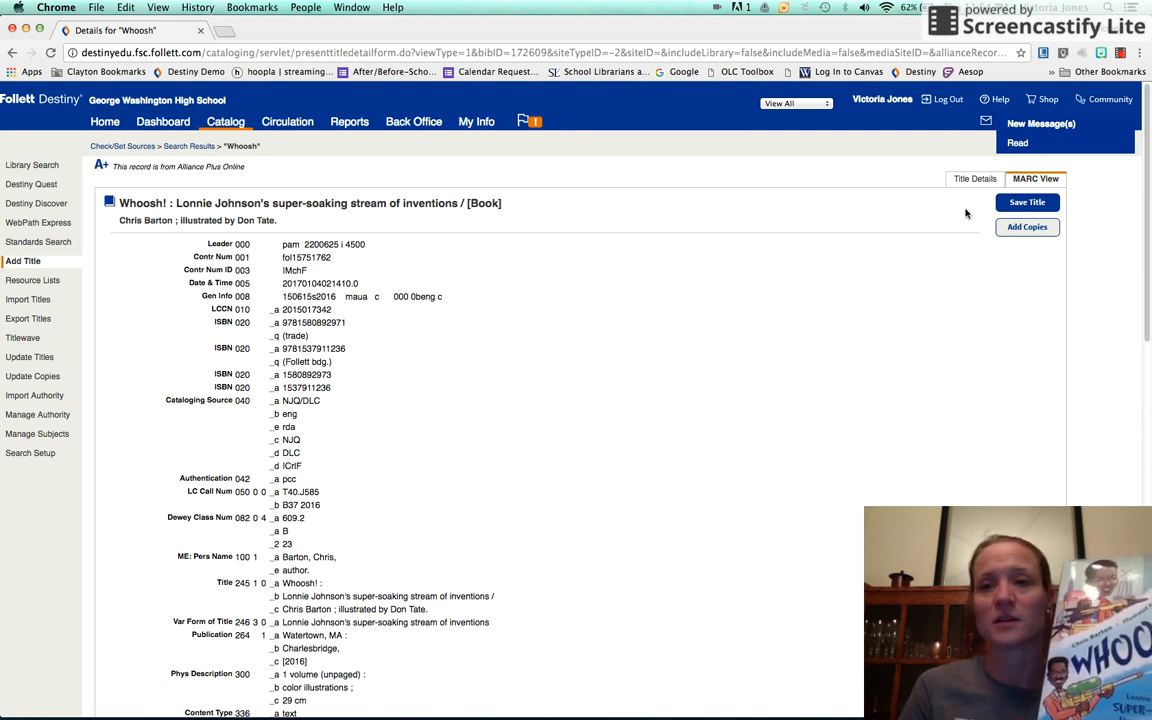
# - Start adding a copy to the "Whoosh!" record and set its call number to 921 JOH
pyautogui.click(1030, 229)
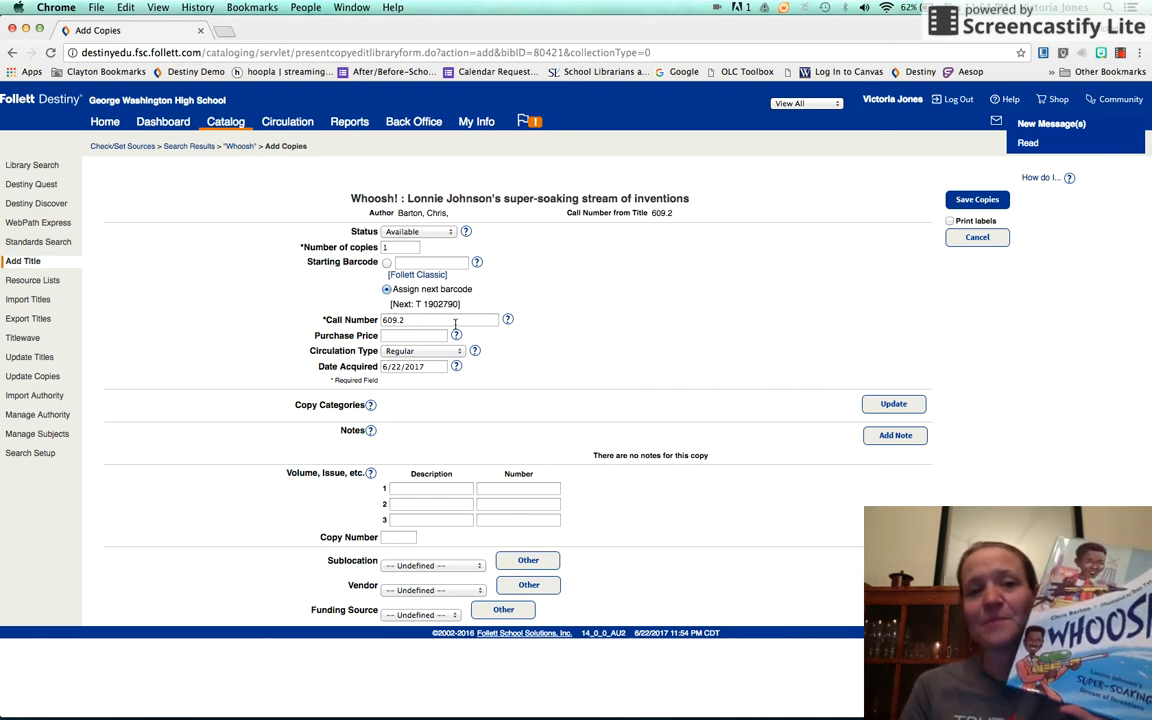
pyautogui.click(415, 320)
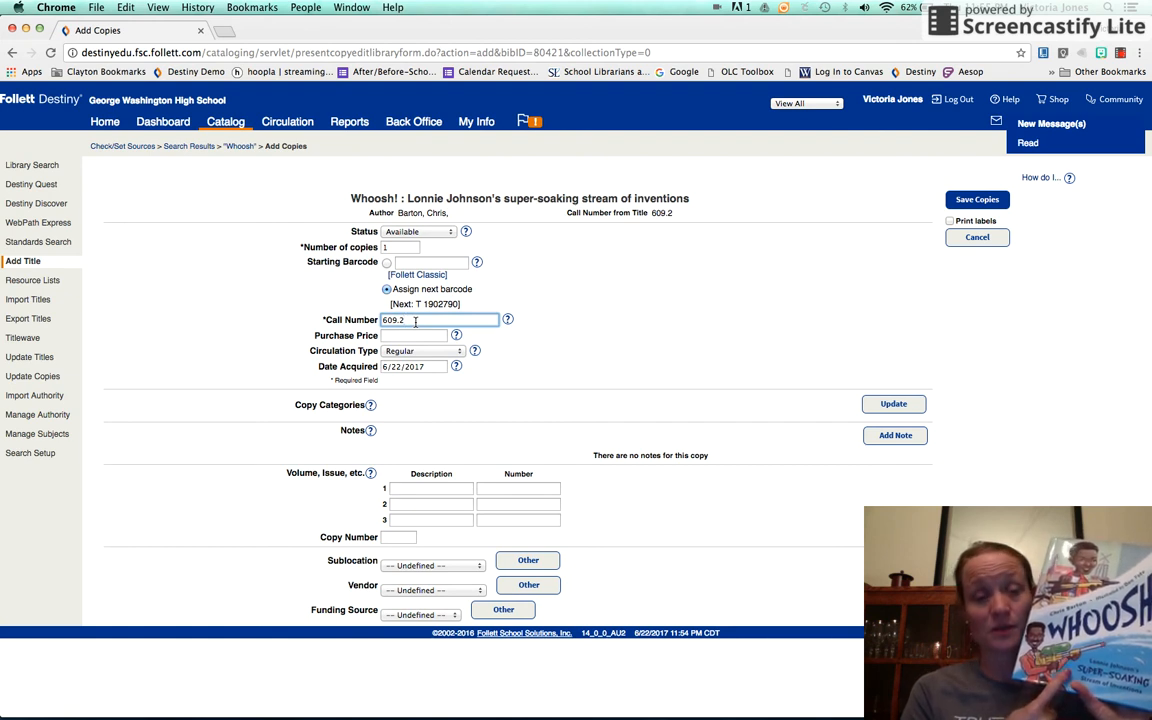
pyautogui.press('BackSpace')
pyautogui.press('BackSpace')
pyautogui.press('BackSpace')
pyautogui.press('BackSpace')
pyautogui.press('BackSpace')
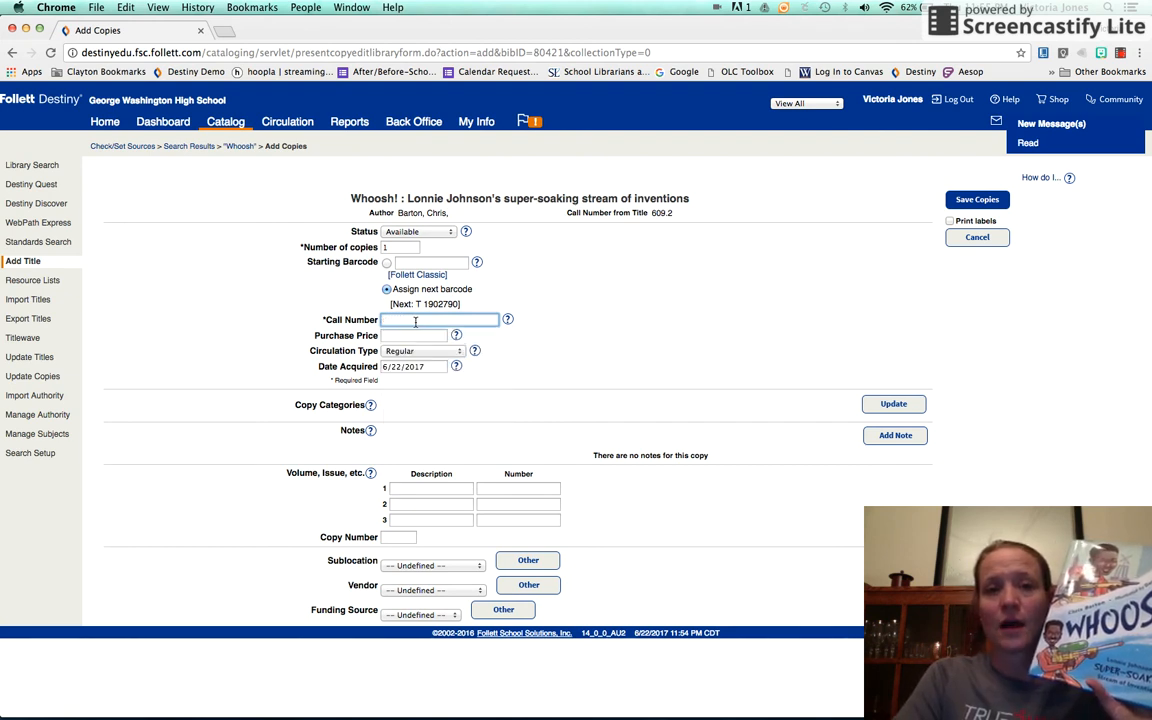
pyautogui.write('921')
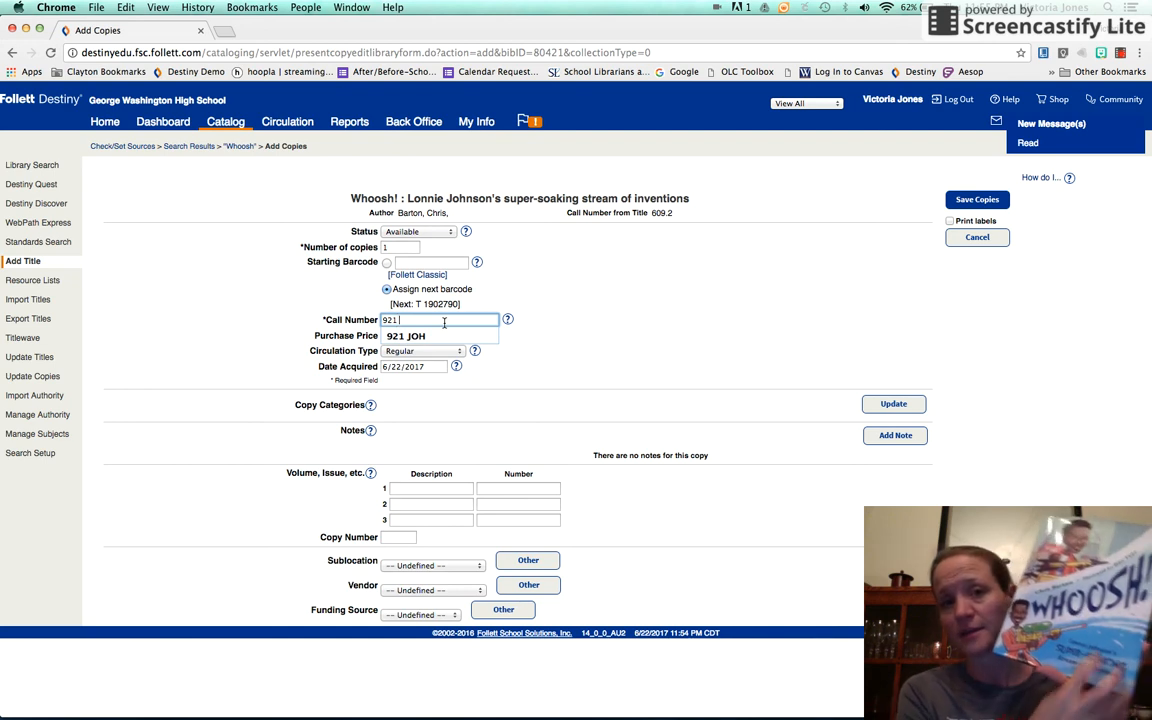
pyautogui.click(440, 336)
# - Set the "Whoosh!" copy's purchase price to 20.00 and save the copy with the next barcode assigned automatically
pyautogui.click(434, 338)
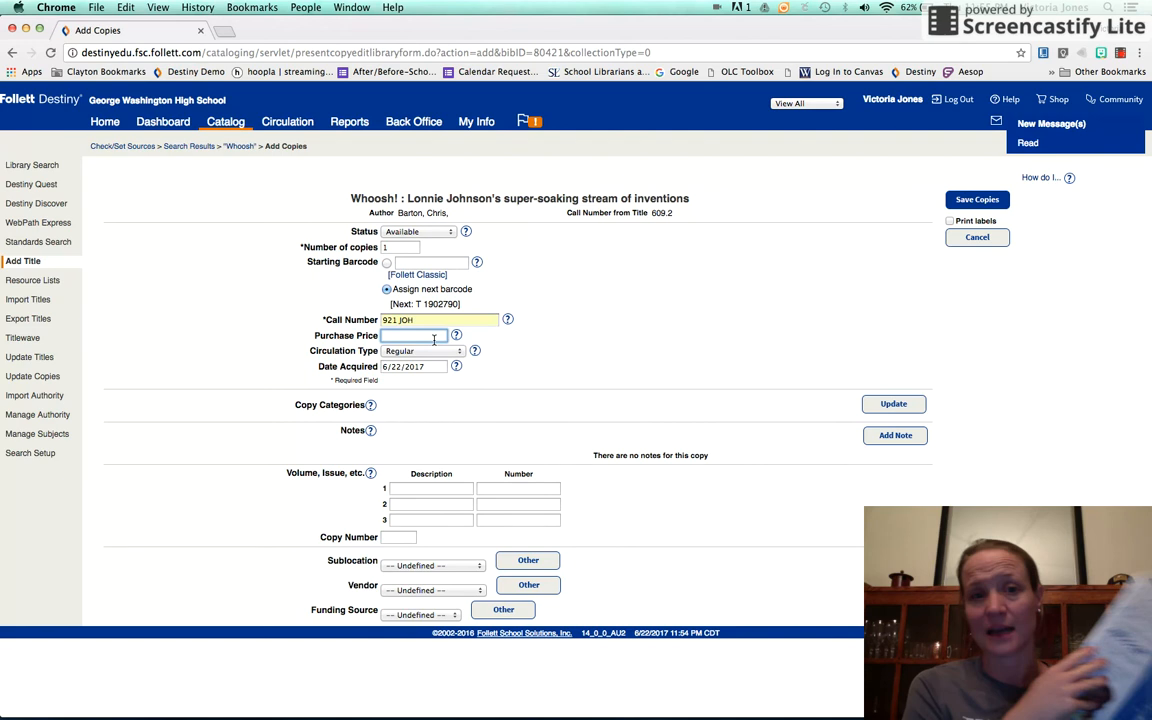
pyautogui.write('20')
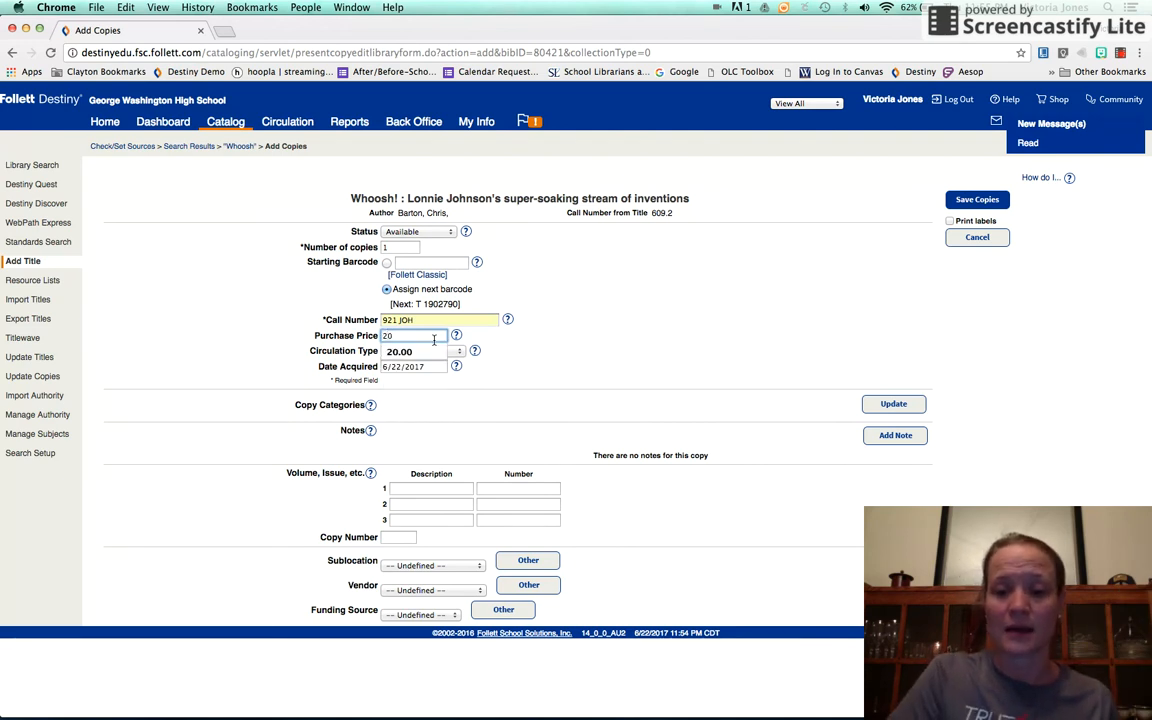
pyautogui.click(422, 354)
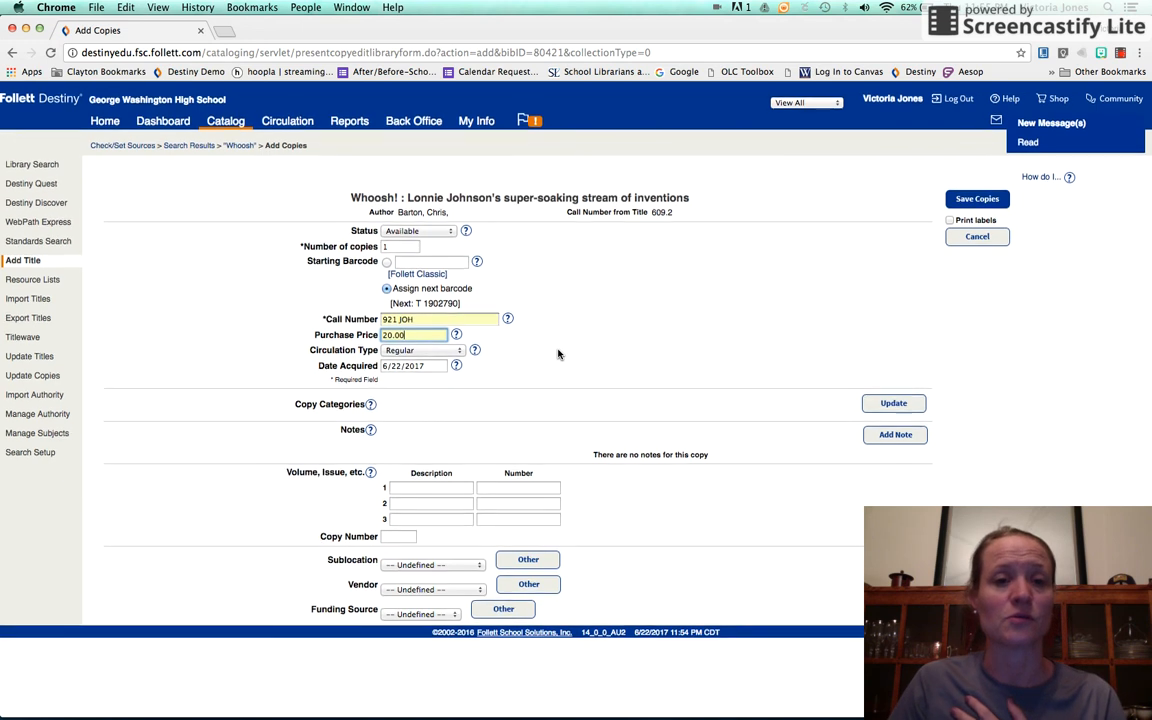
pyautogui.click(970, 200)
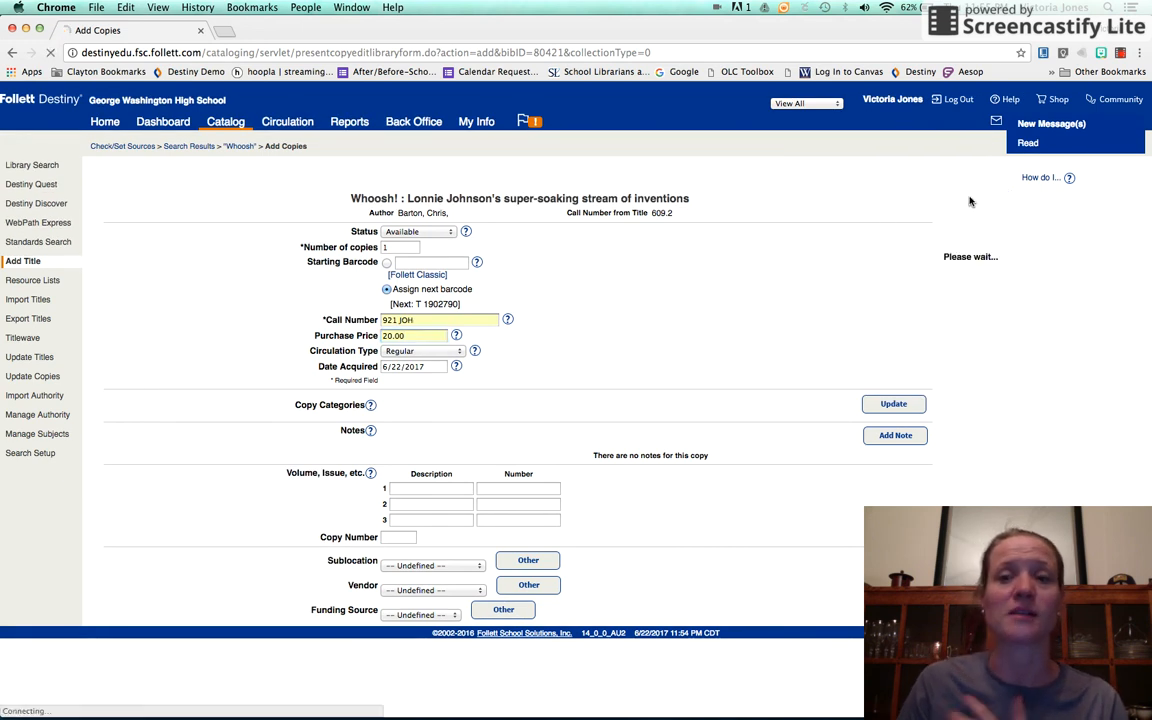